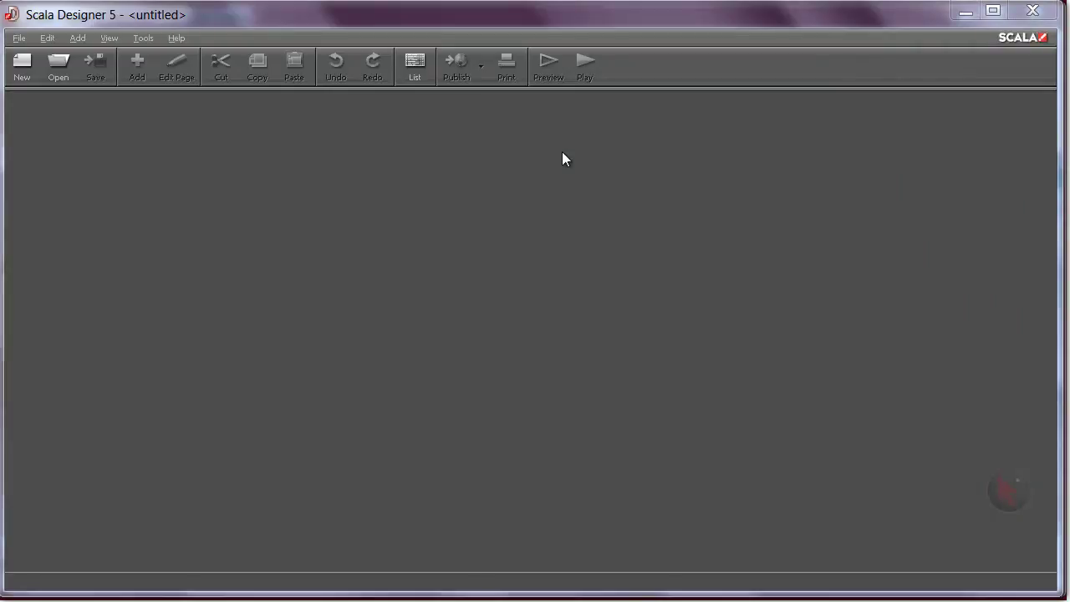
Open the script RSS_Main_template_1280x768.sca from the Scripts folder.
click(59, 70)
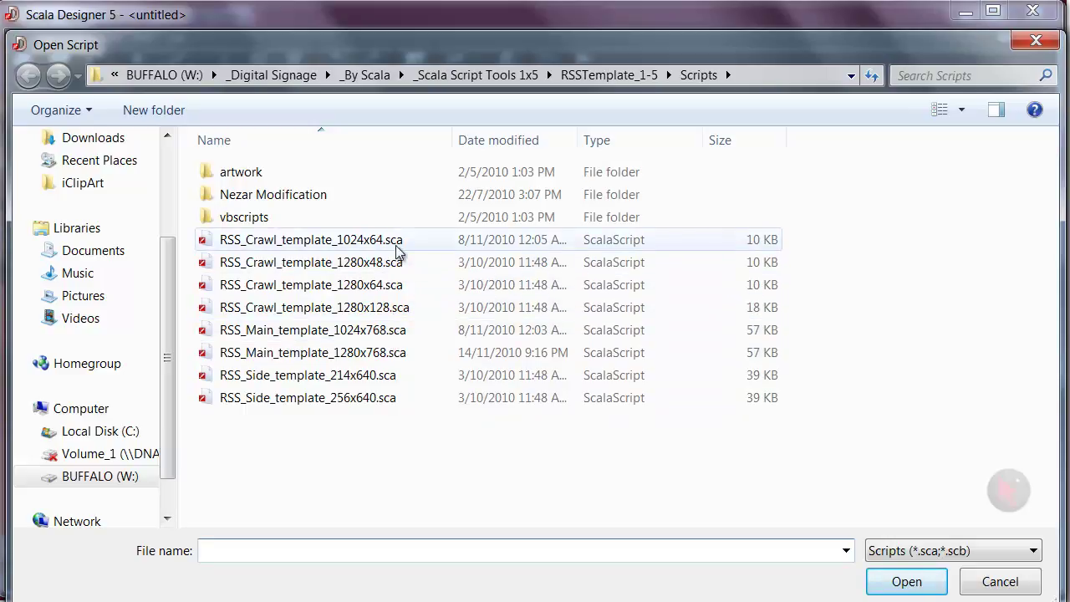
double_click(384, 355)
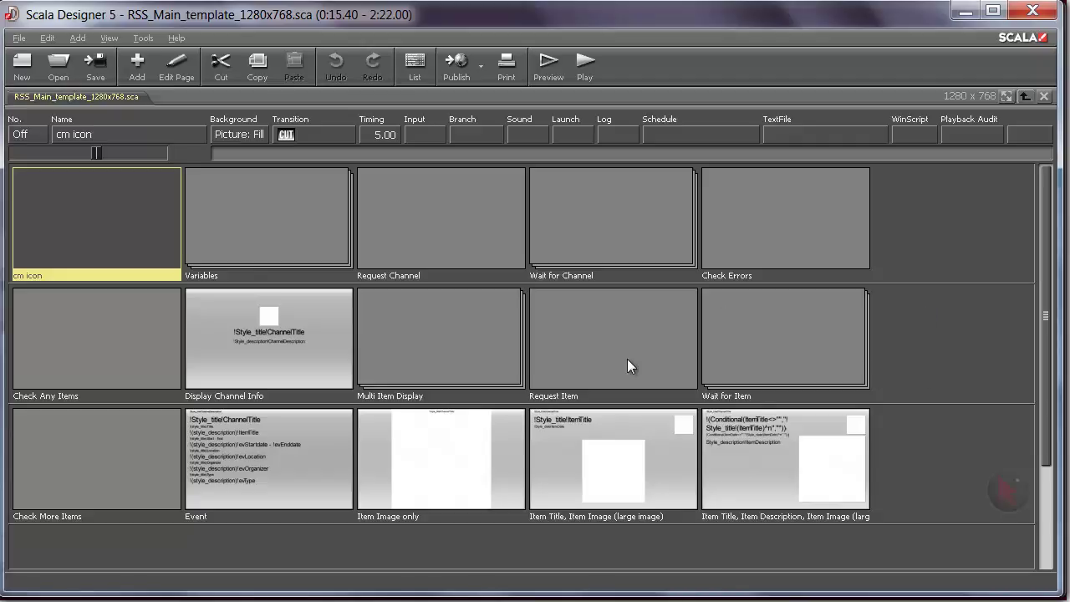
Inspect the Event page's text fields and check the available publish targets for the script.
click(315, 446)
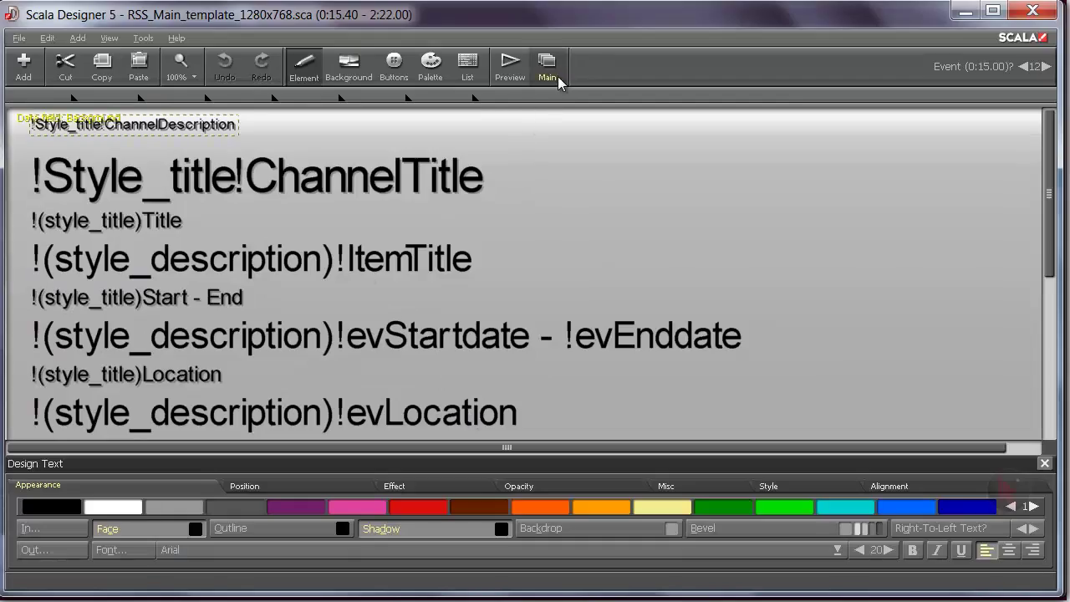
click(552, 75)
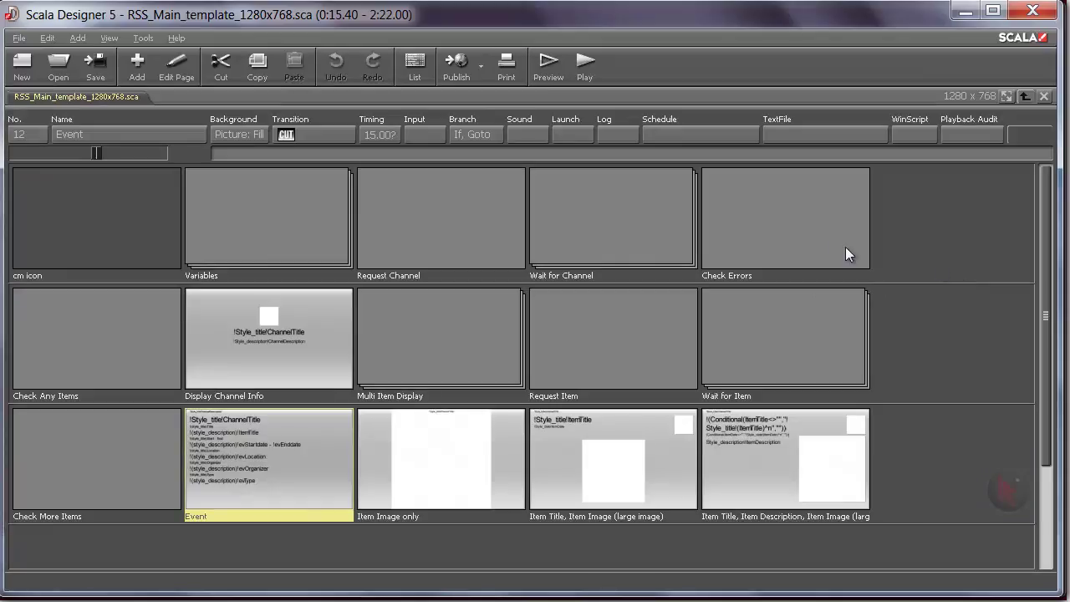
click(598, 68)
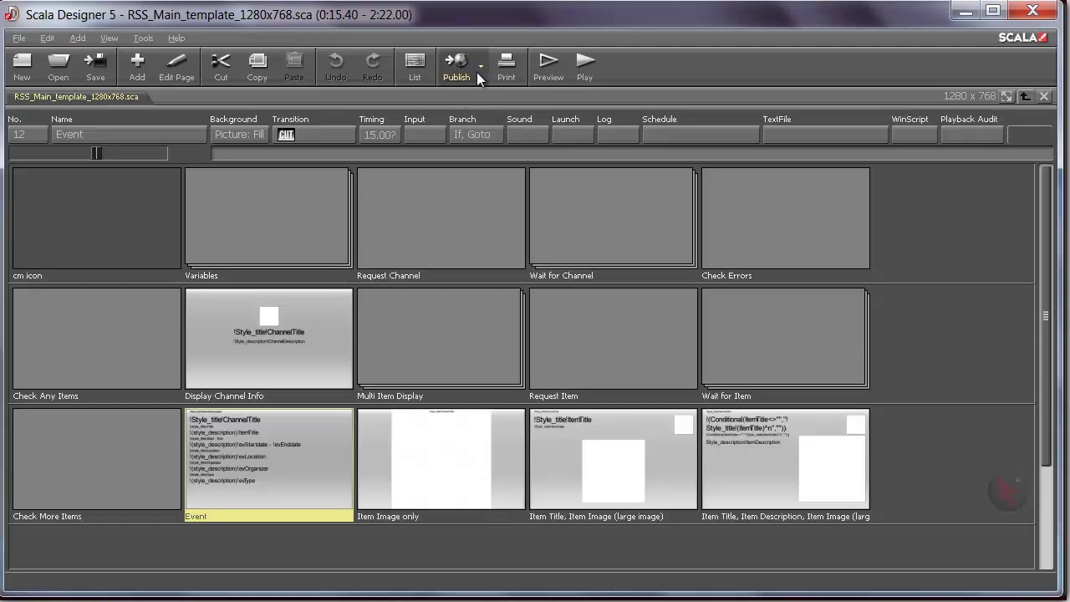
click(483, 71)
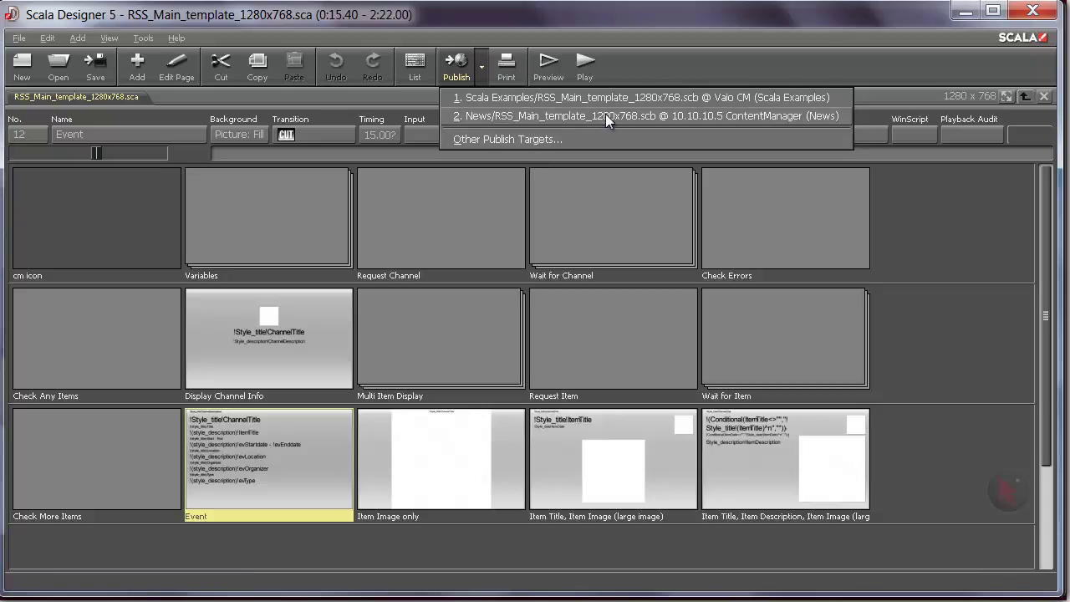
click(936, 246)
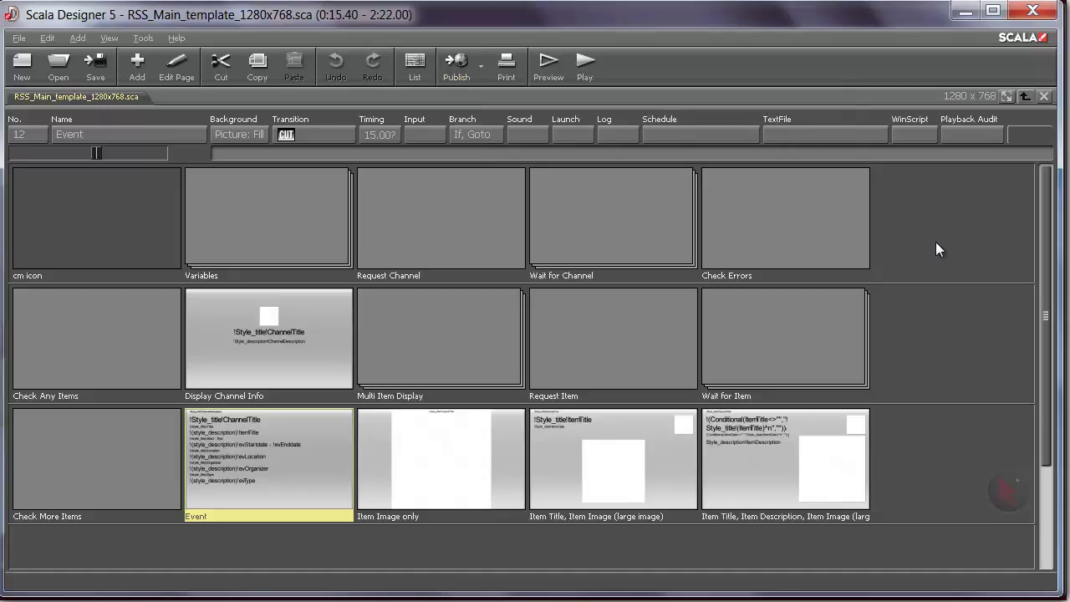
Switch to Scala Content Manager in Firefox and open the RSS_Main_template_1280x768.scb template.
key(alt+Tab)
key(alt+Tab)
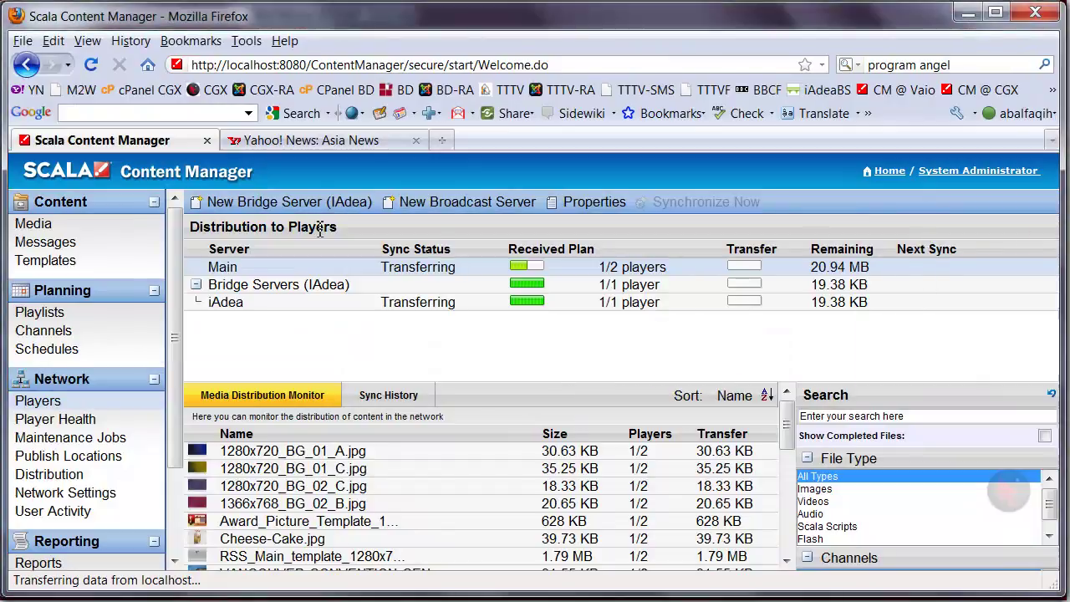
click(41, 260)
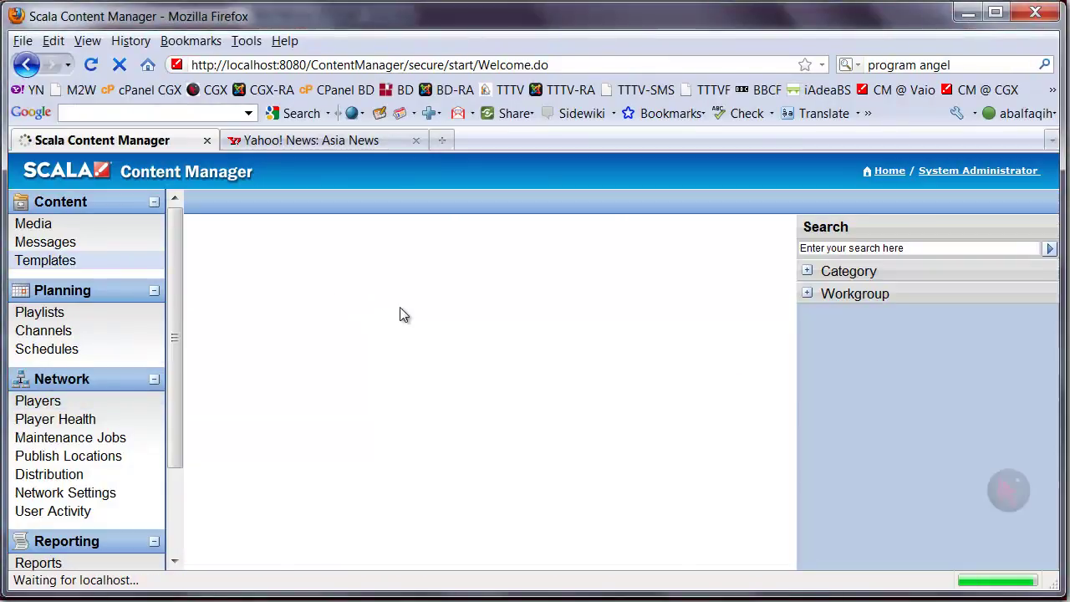
click(331, 316)
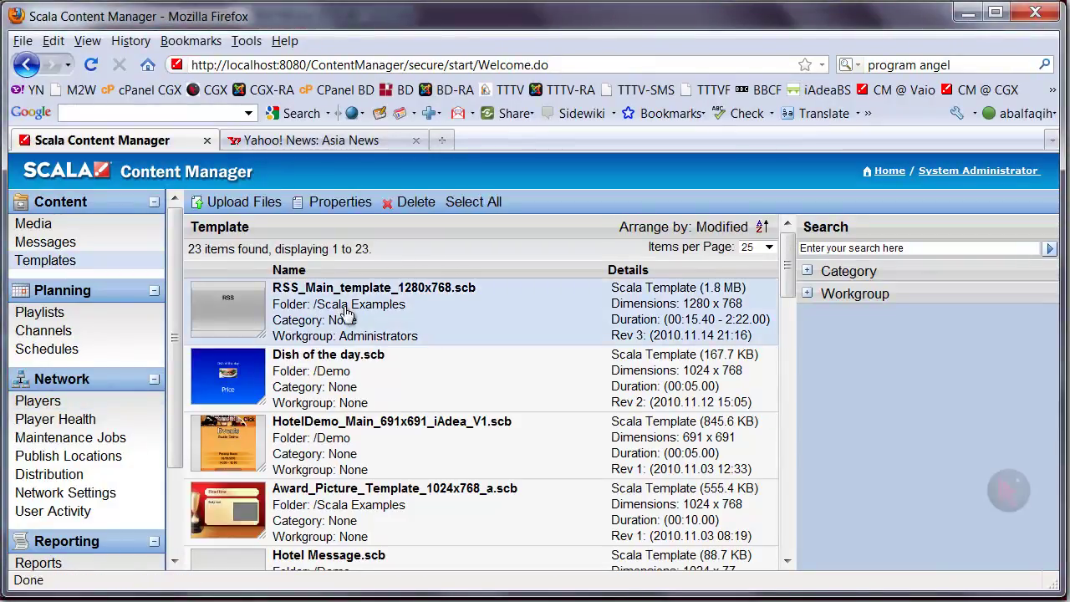
double_click(575, 326)
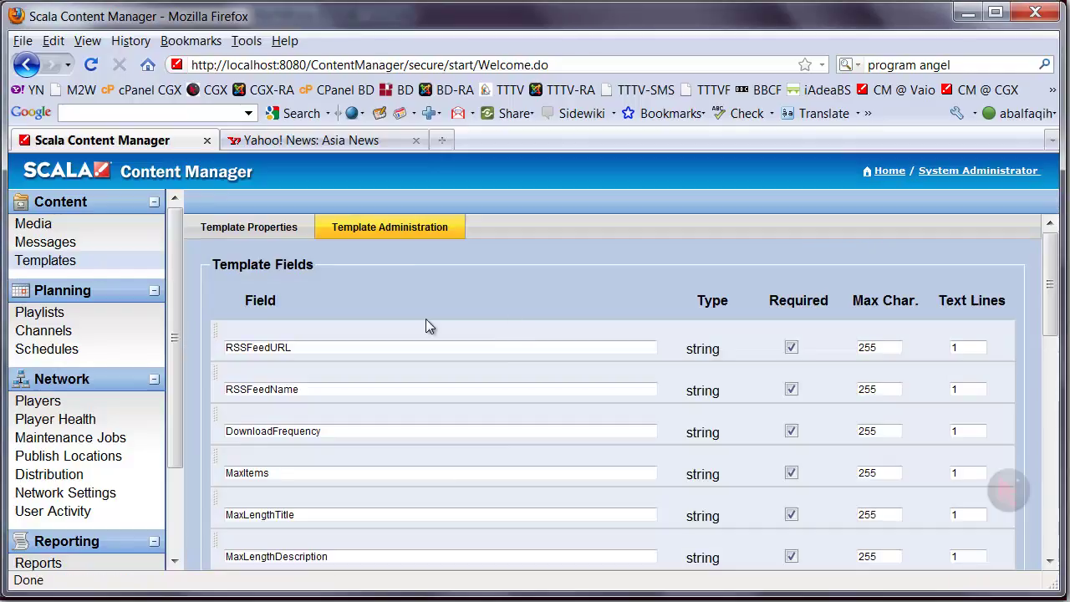
Review the template's field and file definitions, then leave the template without saving.
scroll(721, 364, down, 8)
scroll(729, 350, down, 7)
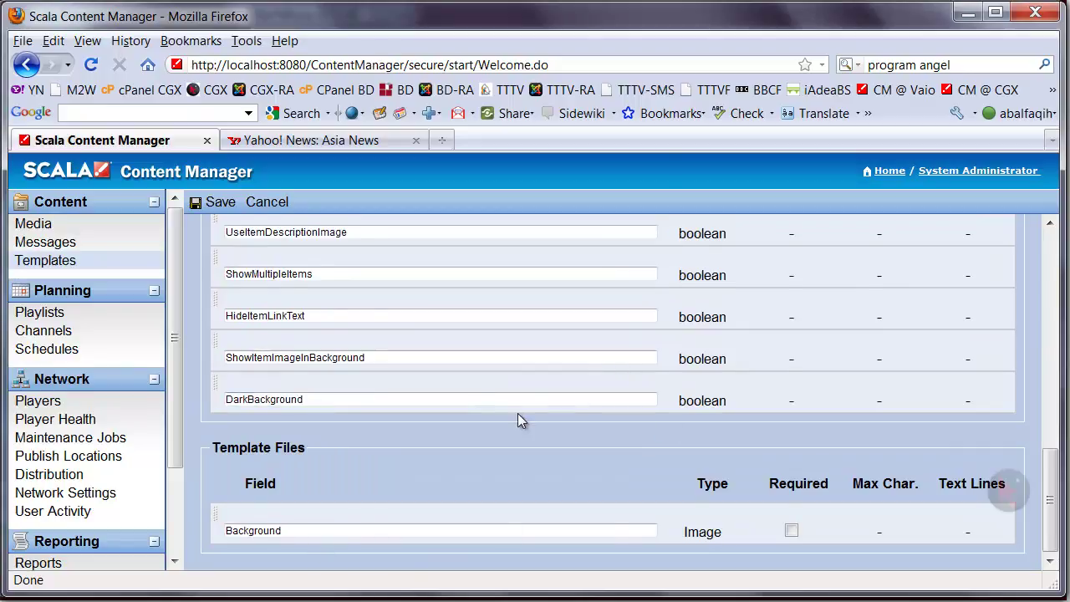
scroll(530, 425, up, 15)
scroll(531, 426, down, 1)
scroll(529, 428, up, 3)
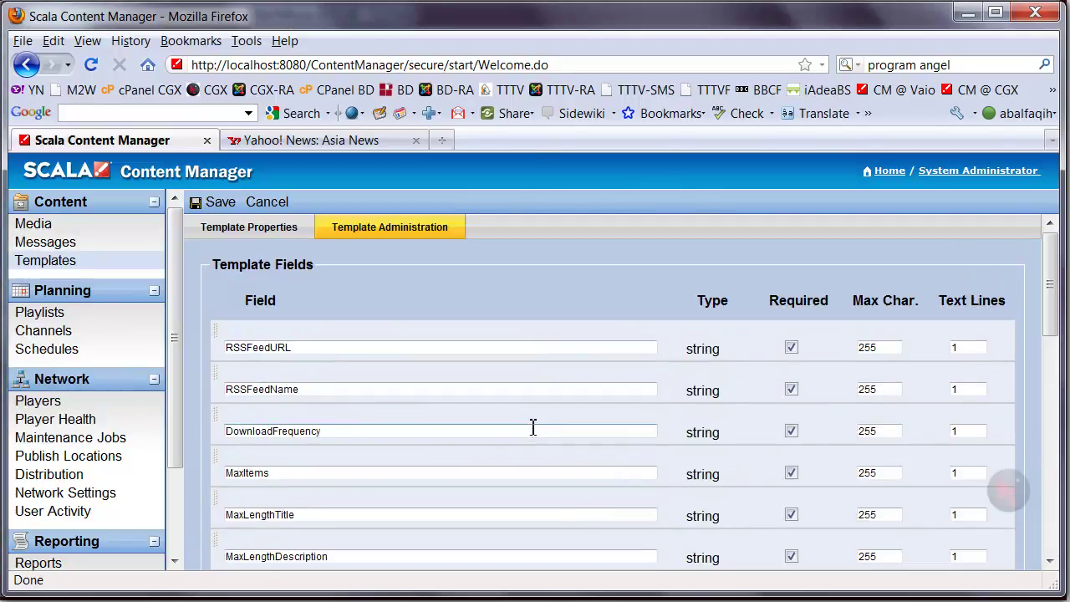
click(270, 202)
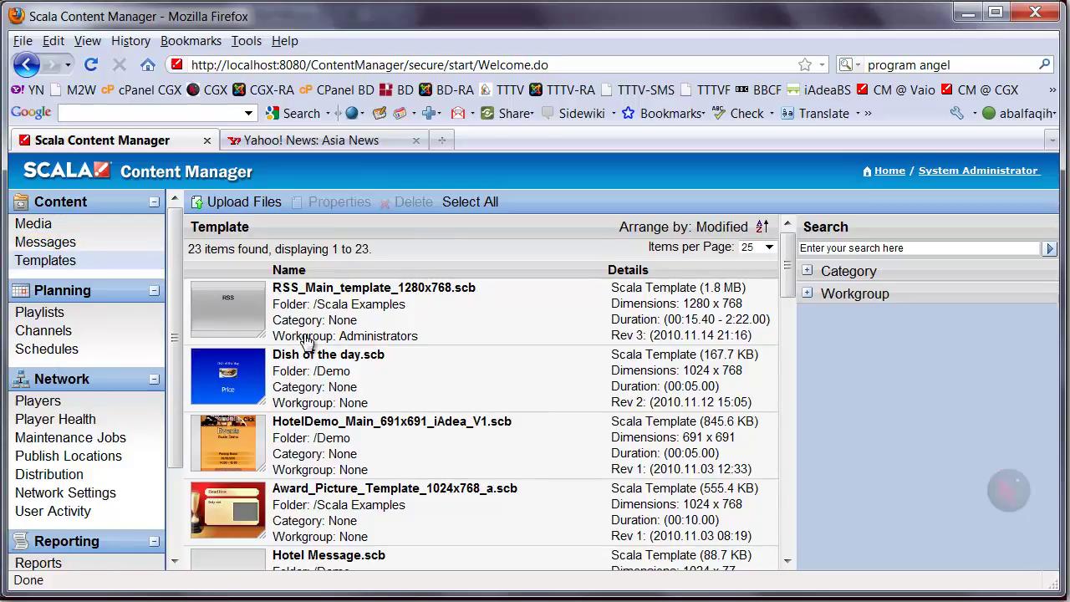
Create a new message based on the RSS_Main_template_1280x768.scb template.
click(106, 248)
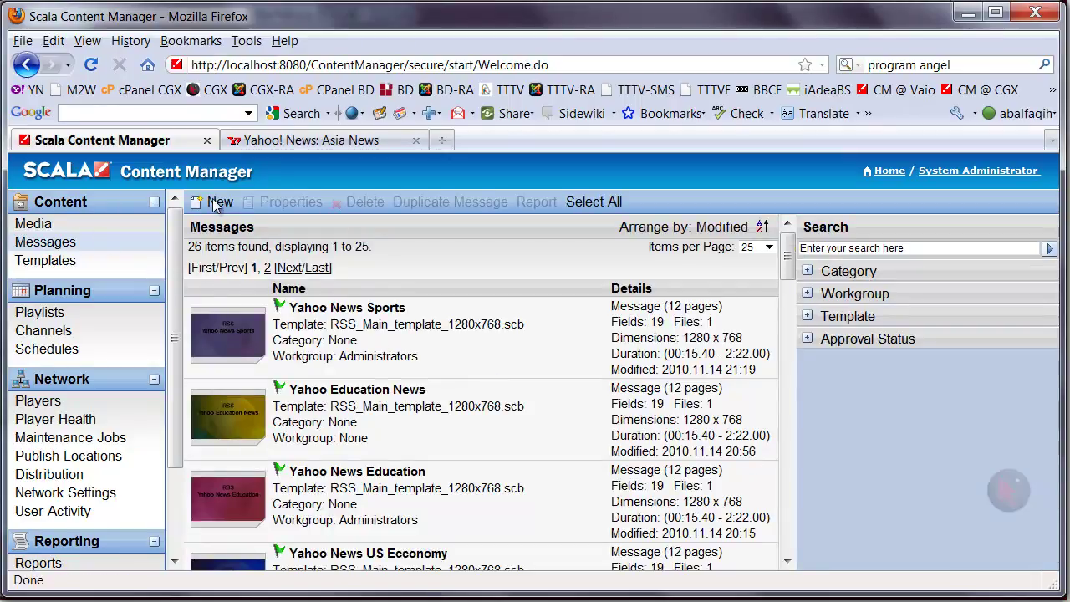
click(219, 201)
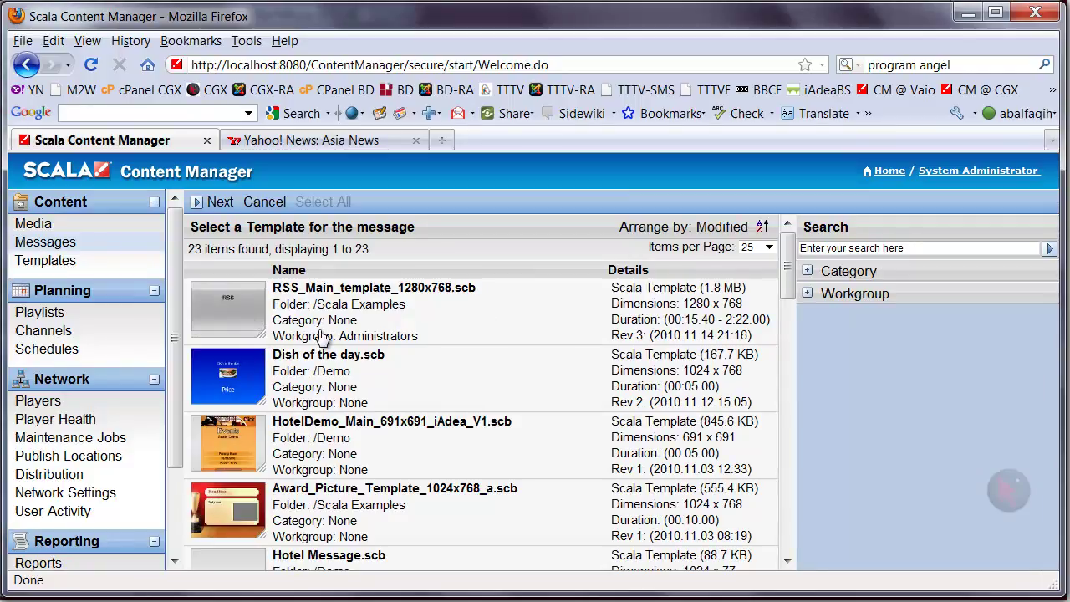
double_click(265, 316)
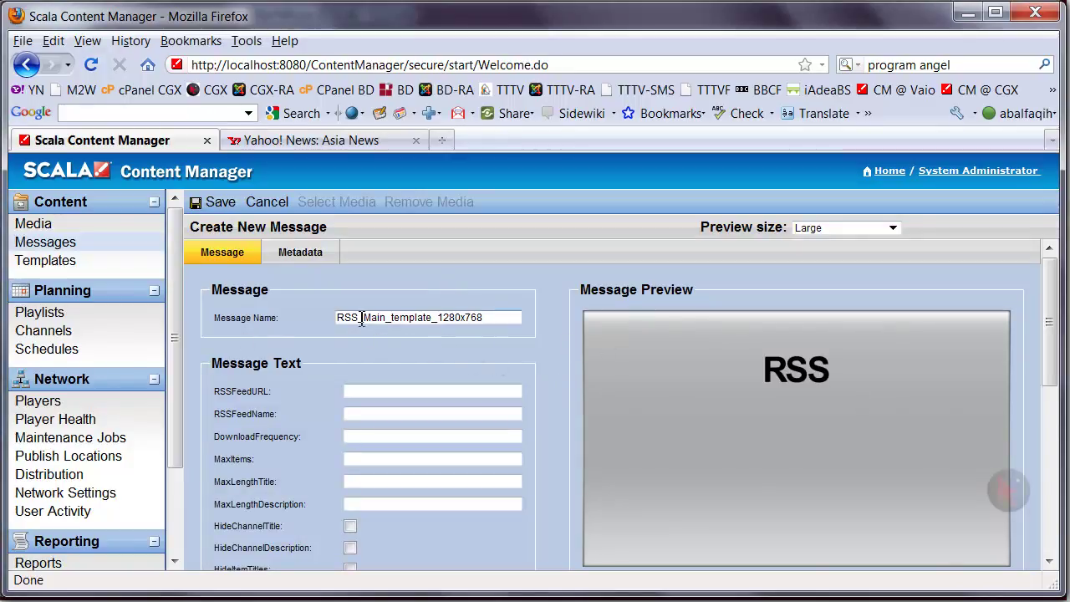
Open the Asia feed from the Yahoo! News RSS page and copy its URL.
click(365, 144)
click(26, 64)
scroll(536, 403, up, 5)
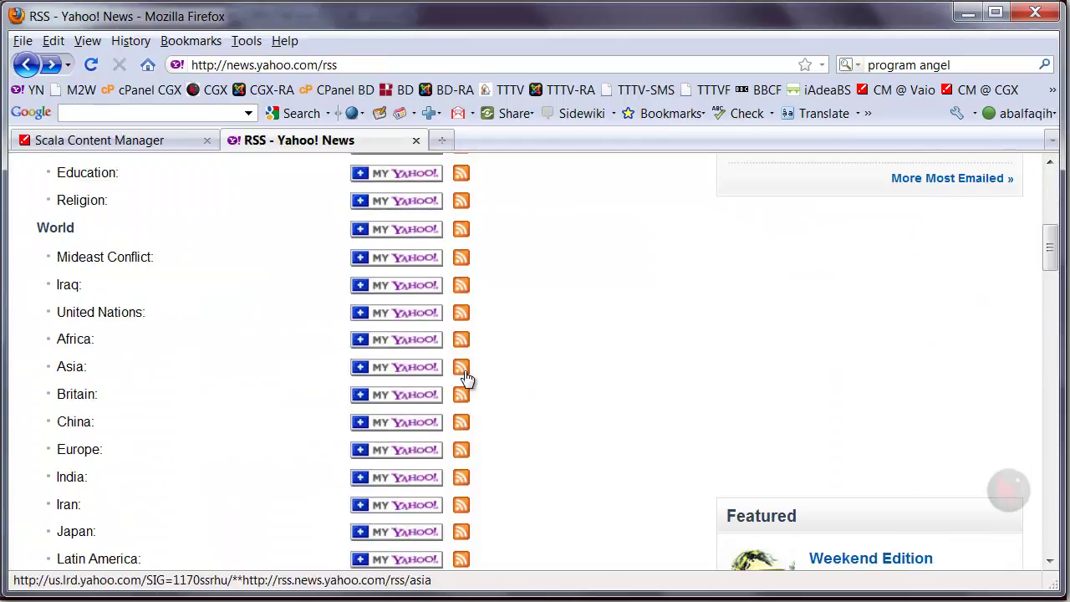
click(465, 377)
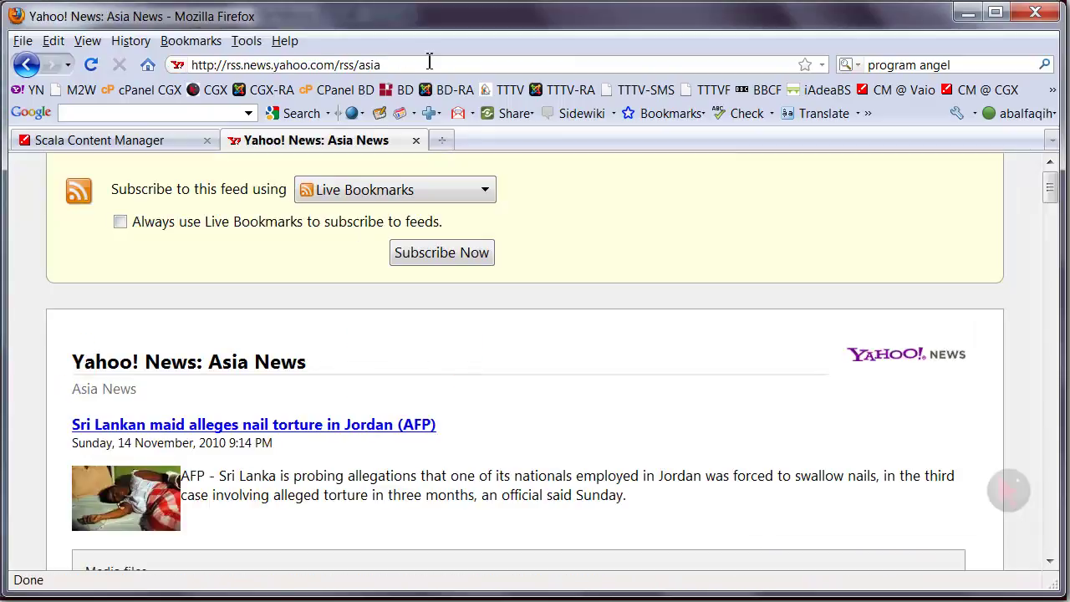
click(429, 63)
key(ctrl+c)
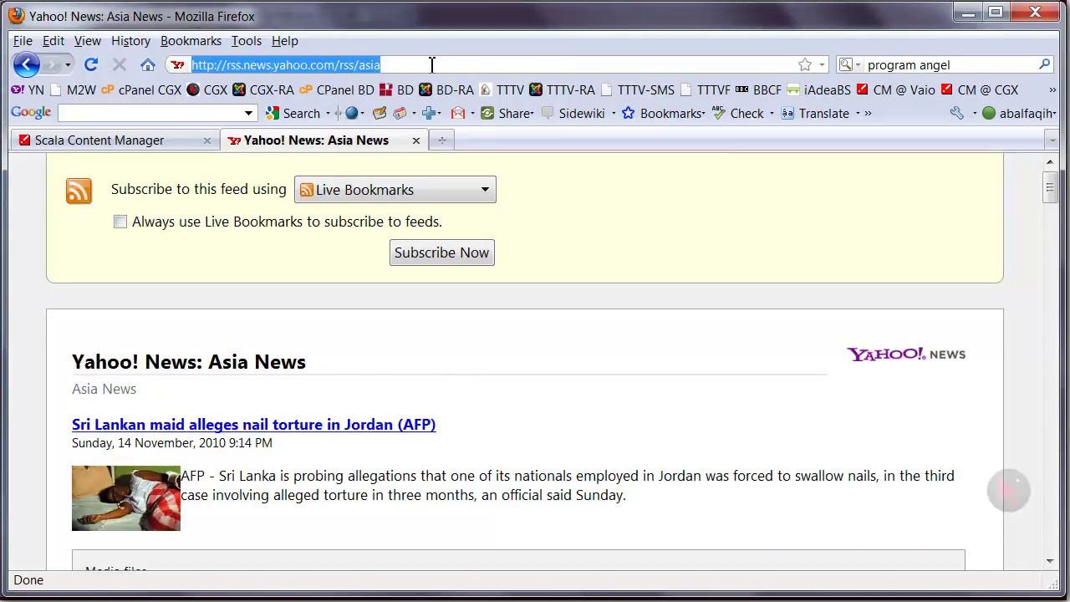
click(148, 140)
drag(472, 311, 284, 304)
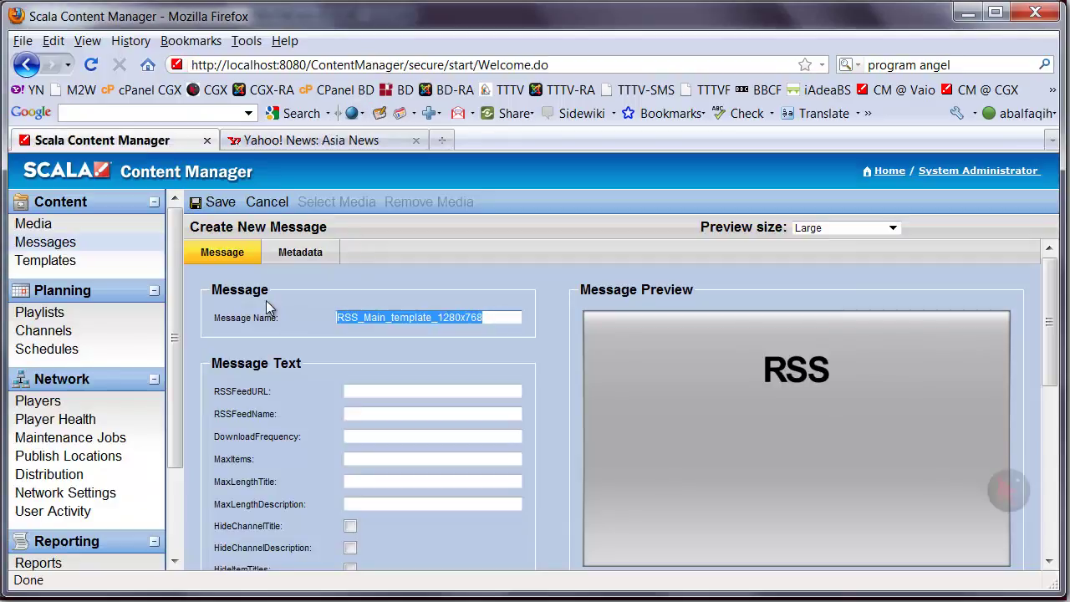
text(Yahoo )
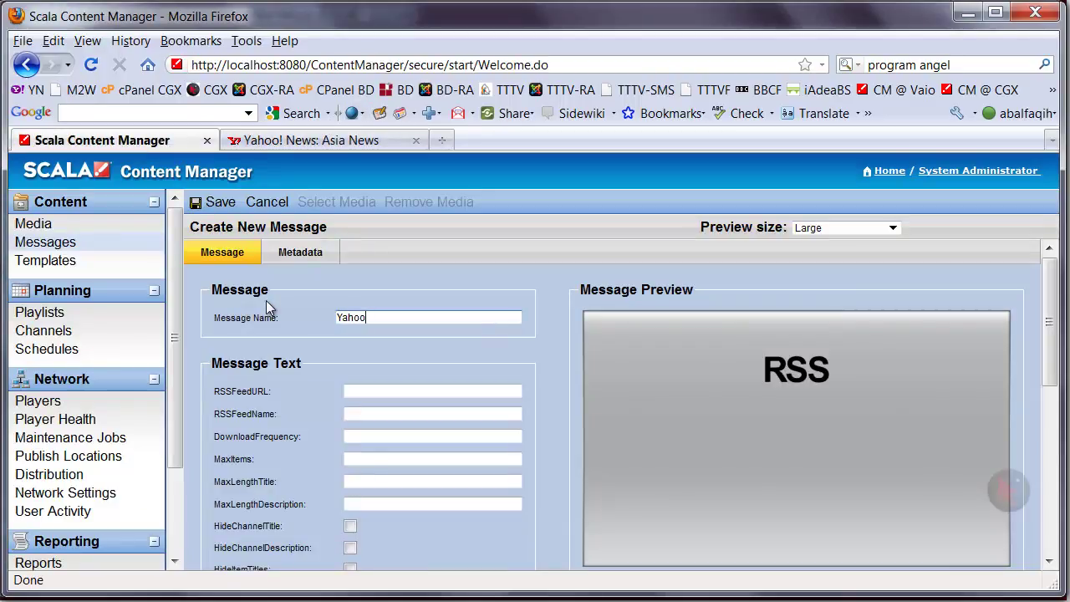
text(News Asia)
click(359, 389)
key(ctrl+v)
Copy the message name "Yahoo News Asia" into RSSFeedName.
click(360, 415)
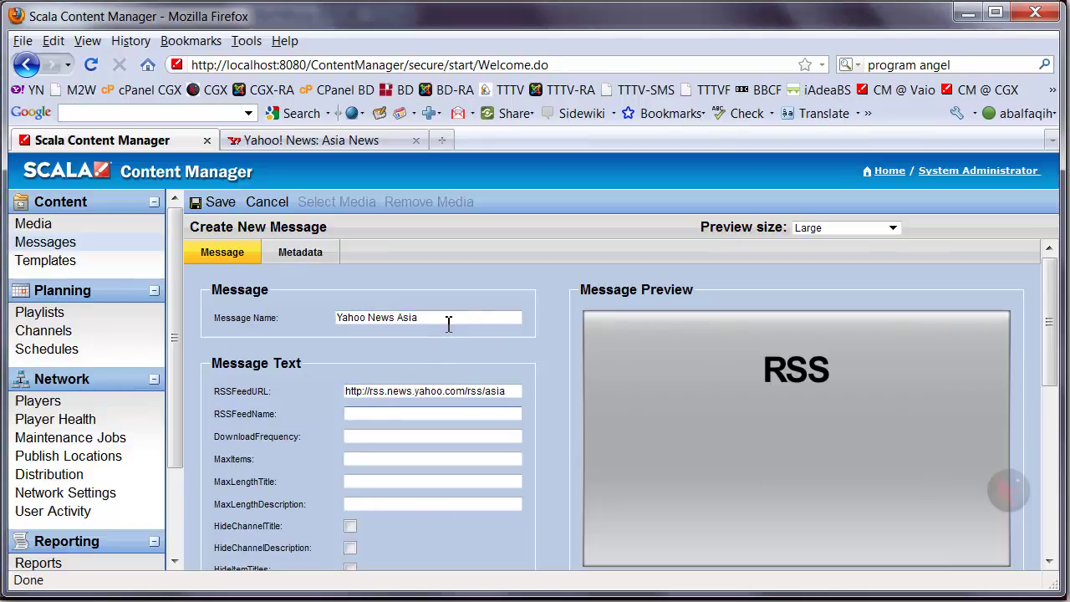
drag(446, 329, 209, 302)
key(ctrl+c)
click(372, 414)
key(ctrl+v)
Set DownloadFrequency to 10, MaxItems to 3, MaxLengthTitle to 100 and MaxLengthDescription to 255.
click(356, 437)
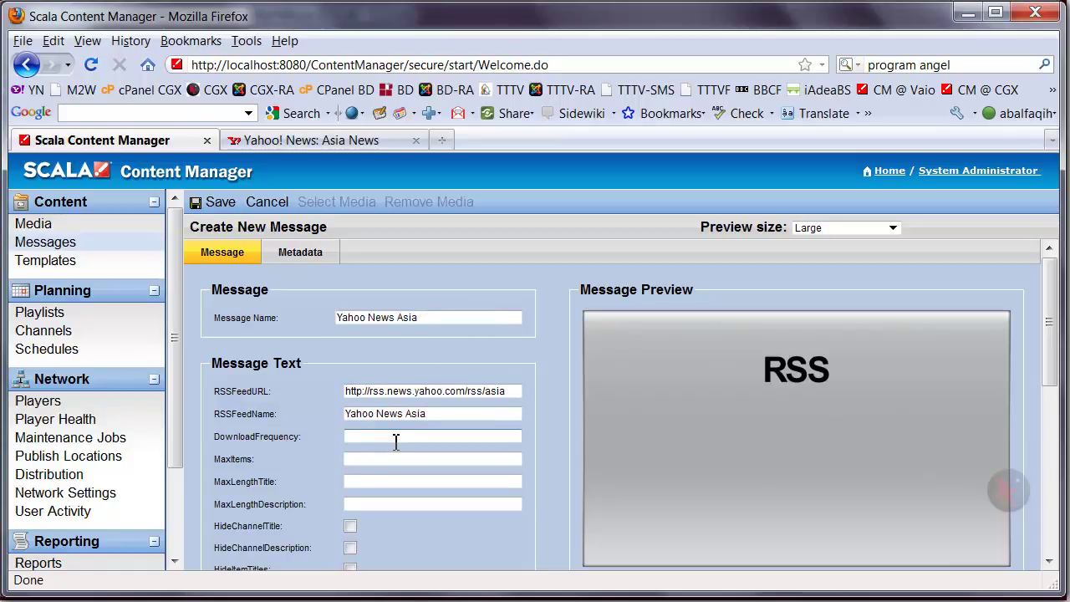
text(10)
key(Tab)
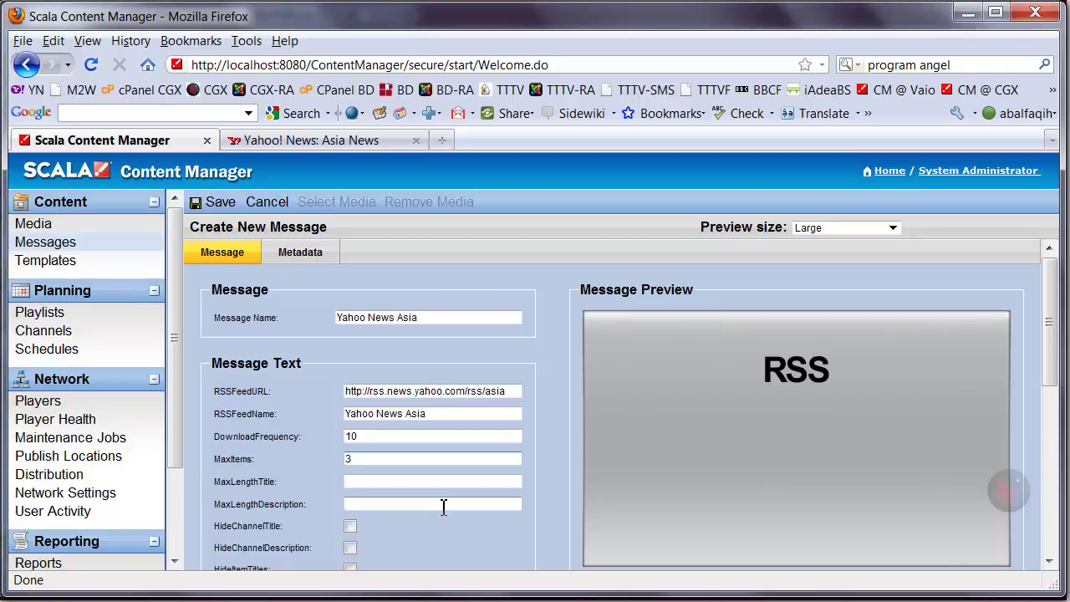
key(Tab)
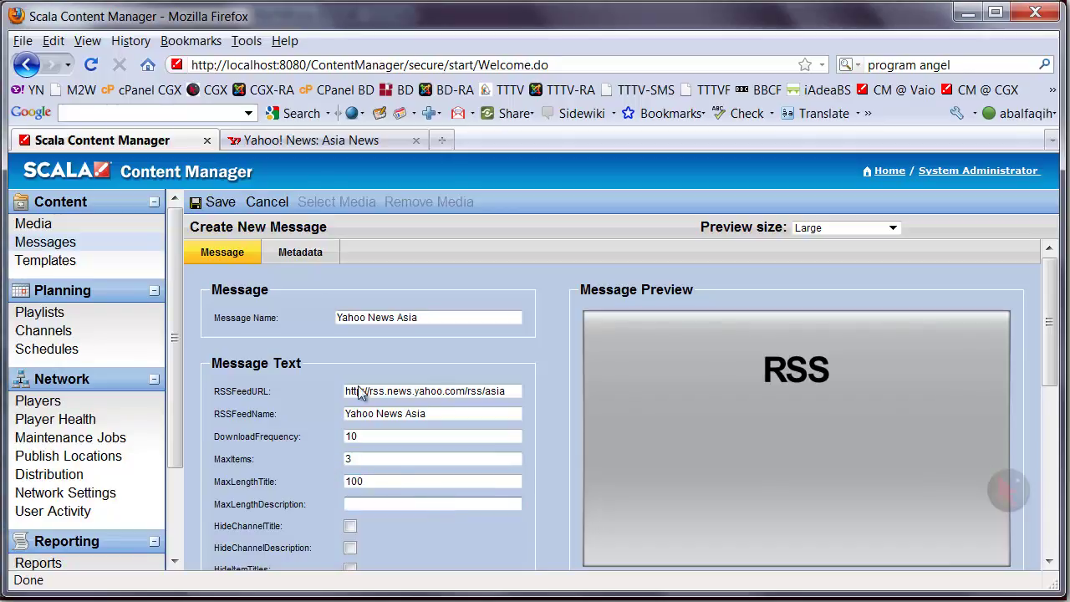
click(328, 145)
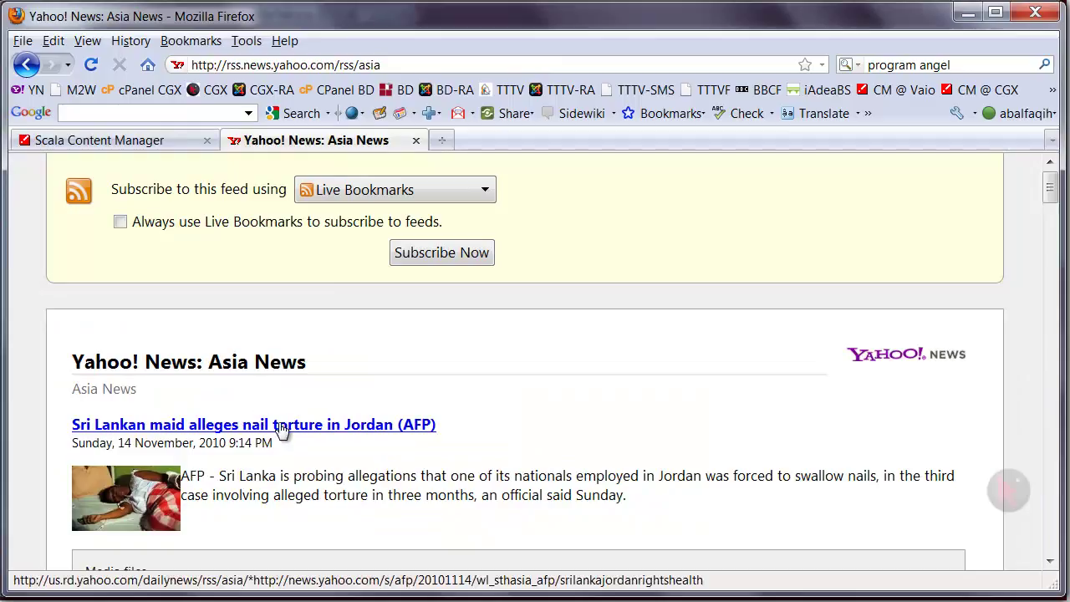
click(149, 140)
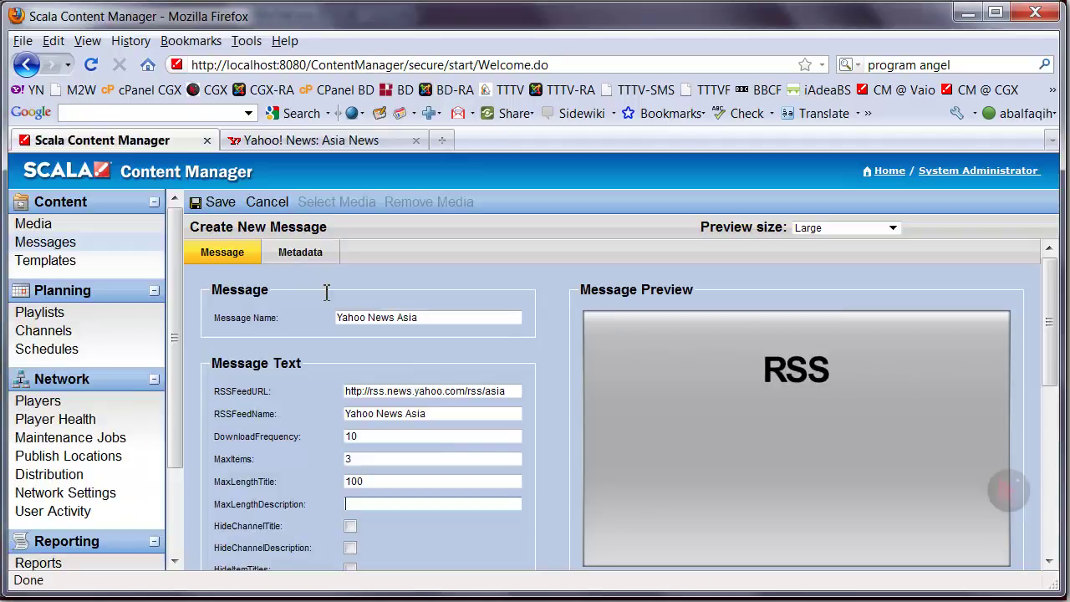
key(Tab)
text(255)
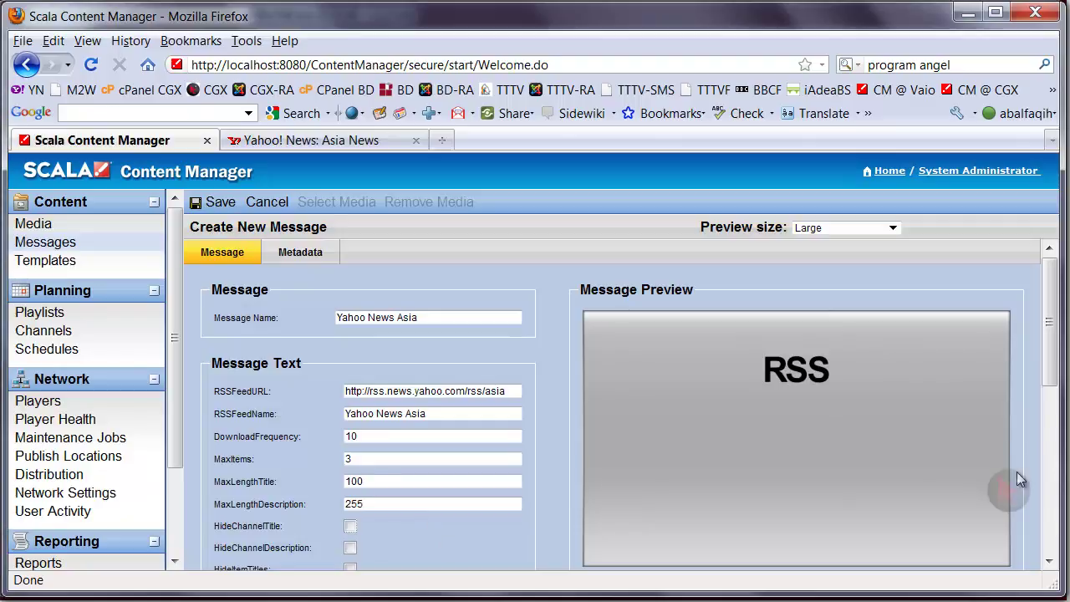
Save the new message and reopen Yahoo News Asia for editing.
drag(1049, 356, 1028, 437)
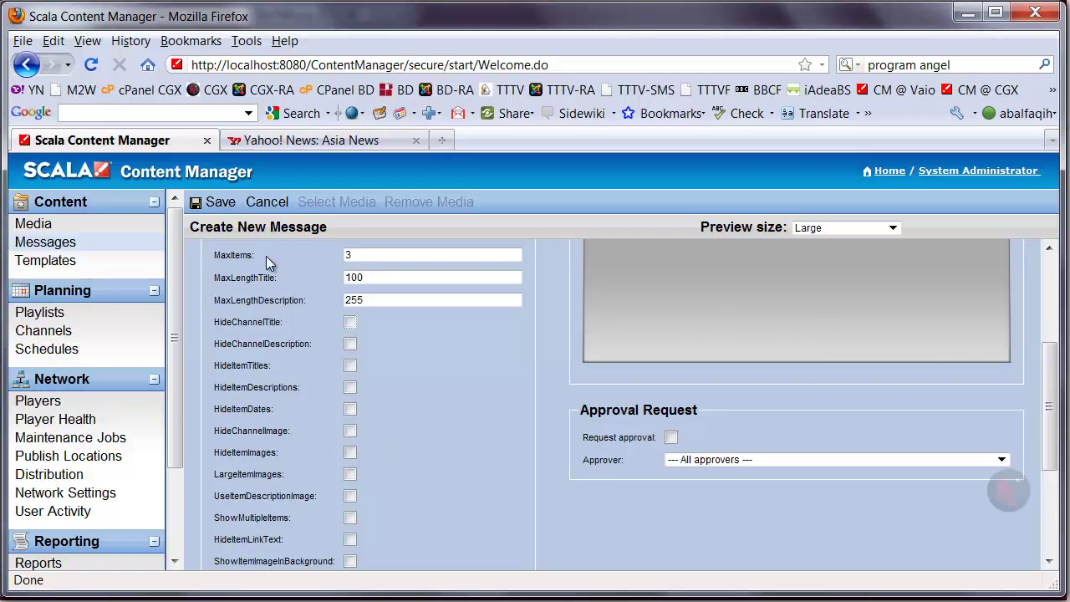
click(213, 204)
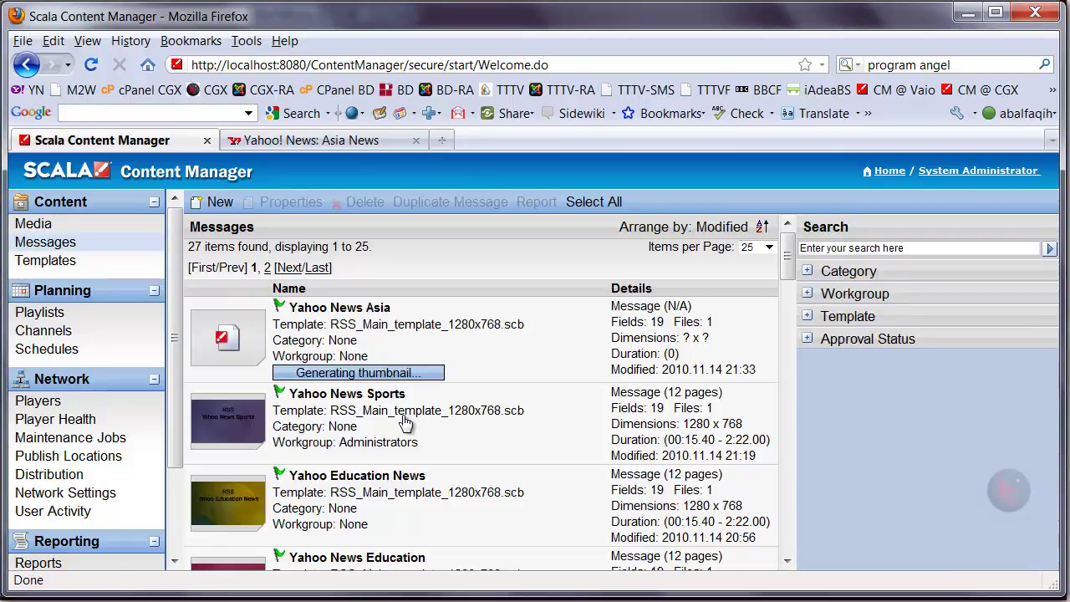
double_click(348, 338)
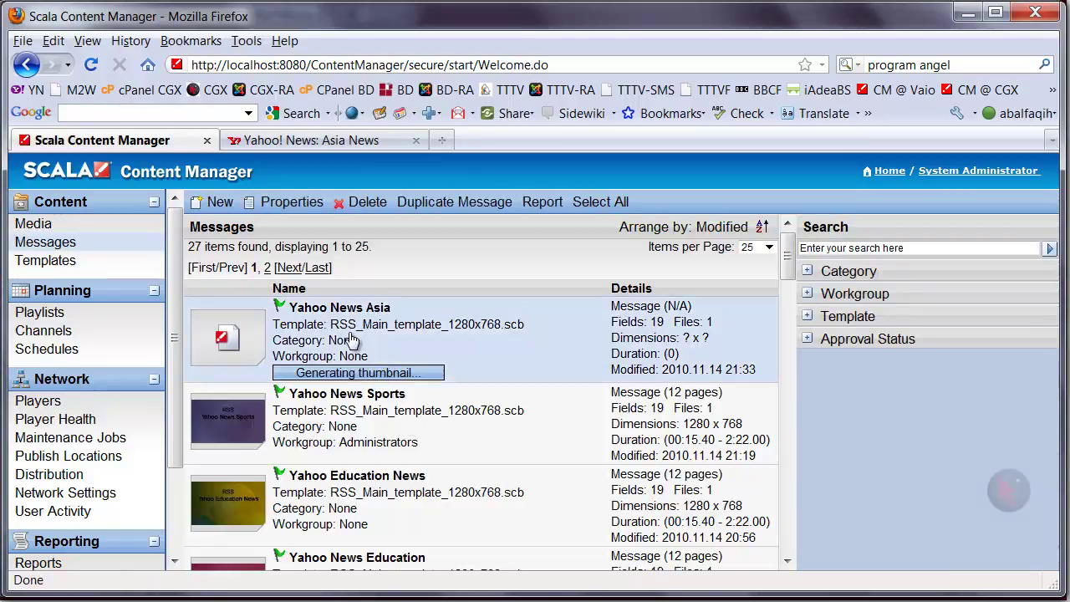
Select 1280x720_BG_02_I.jpg from the media library as the message's background image.
drag(1052, 352, 1045, 543)
double_click(363, 410)
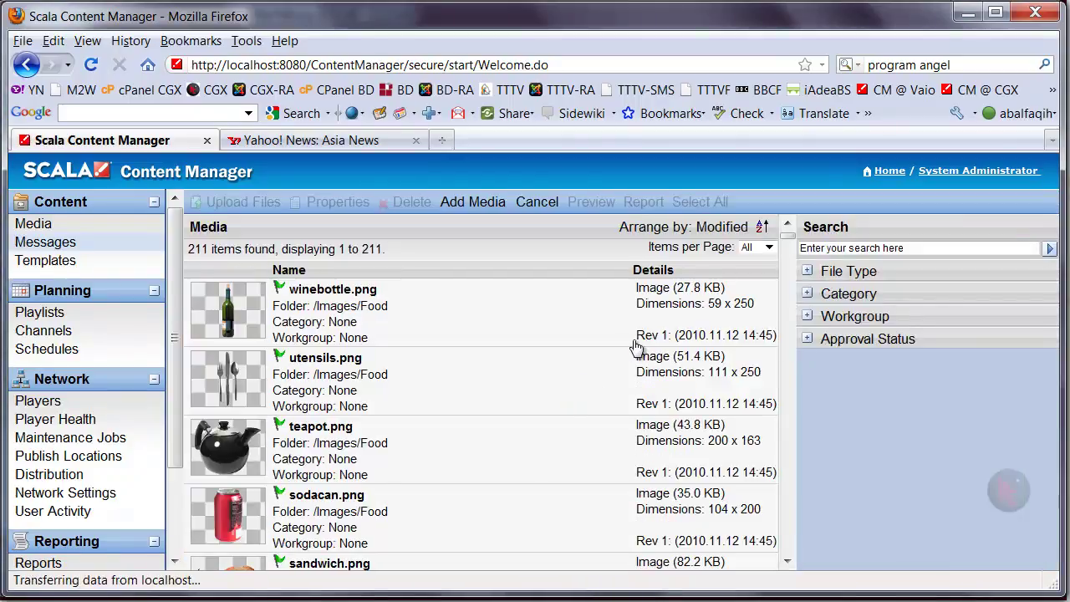
drag(787, 228, 788, 301)
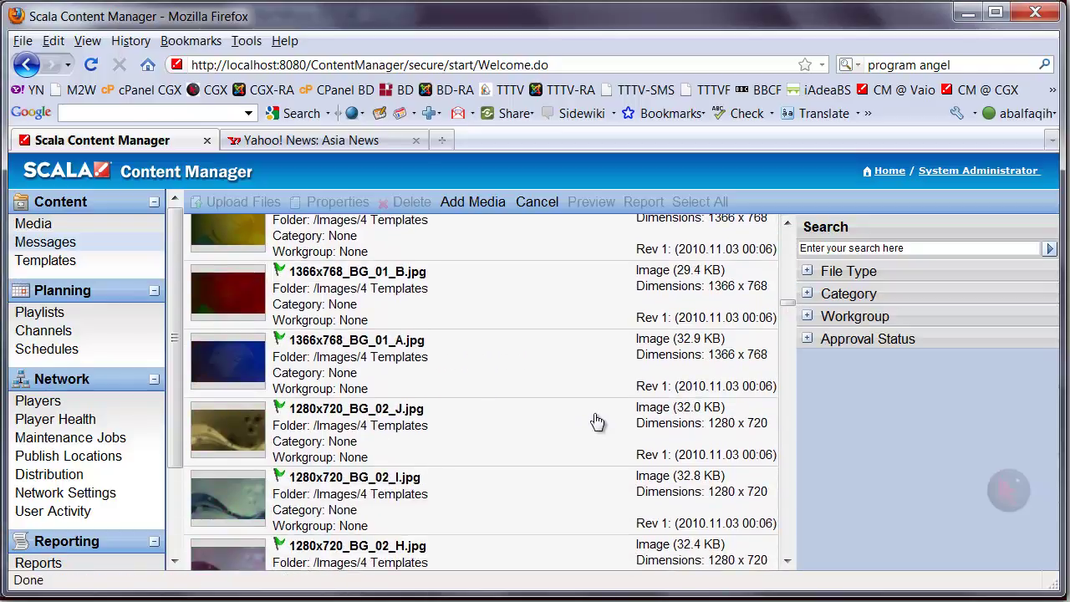
double_click(234, 510)
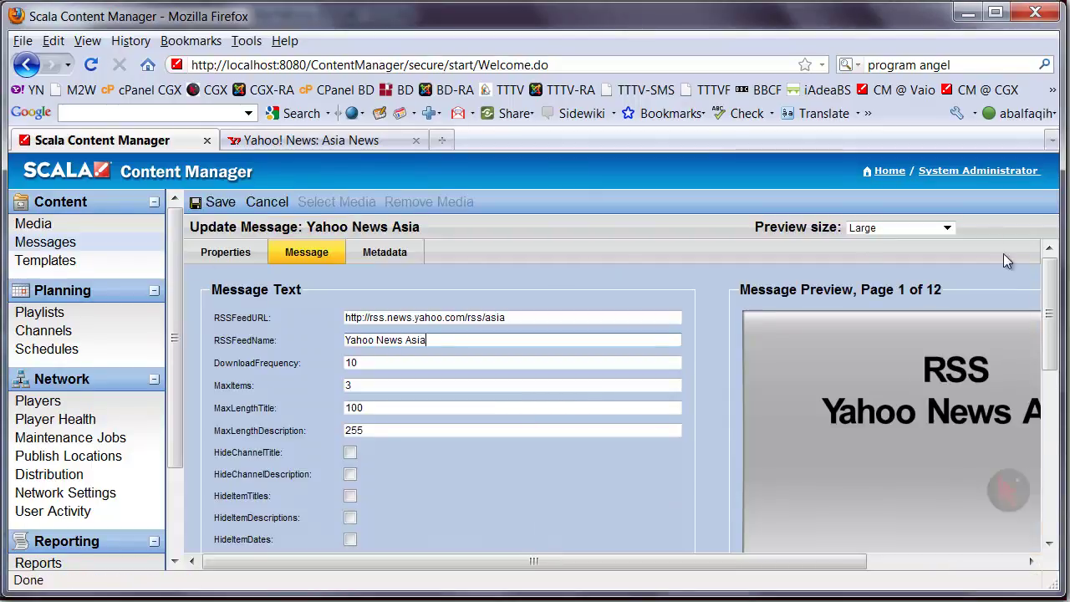
Save the Yahoo News Asia message, and reopen it to check the DarkBackground option and background image before saving again.
click(209, 201)
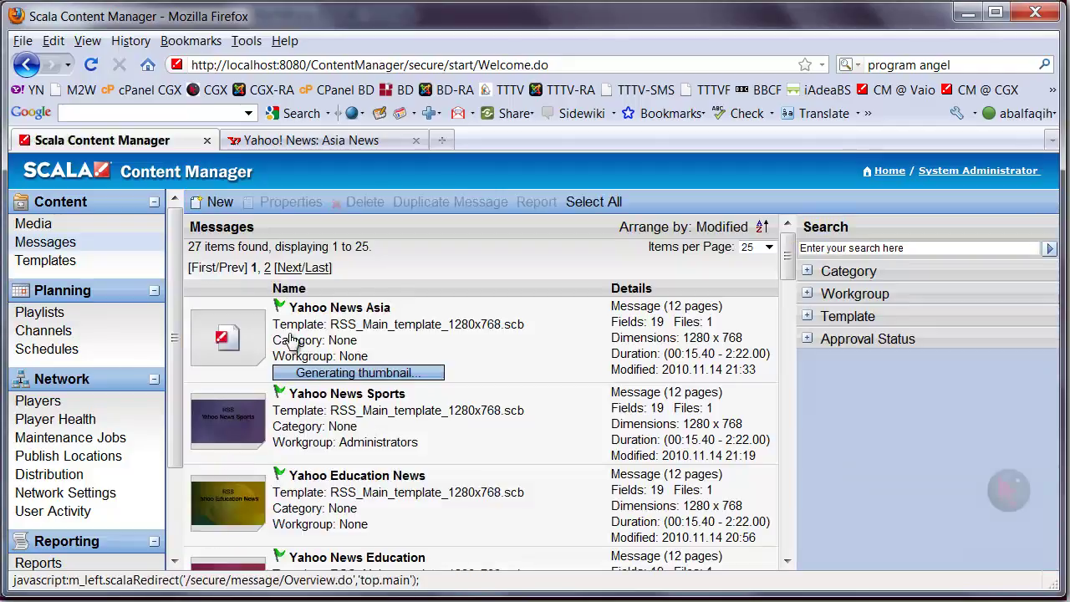
click(241, 337)
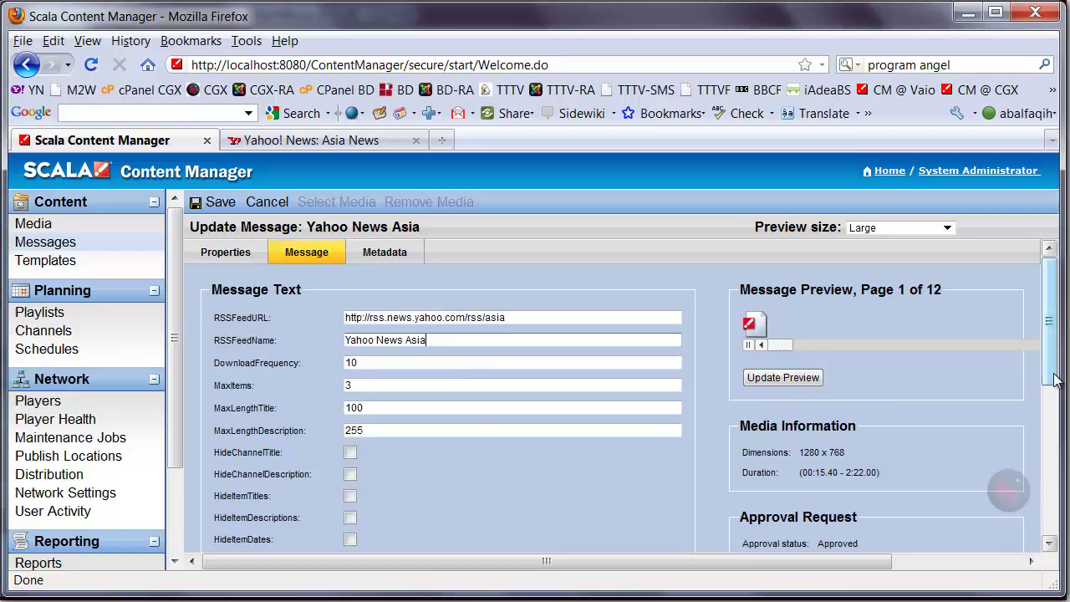
drag(1050, 378, 1057, 481)
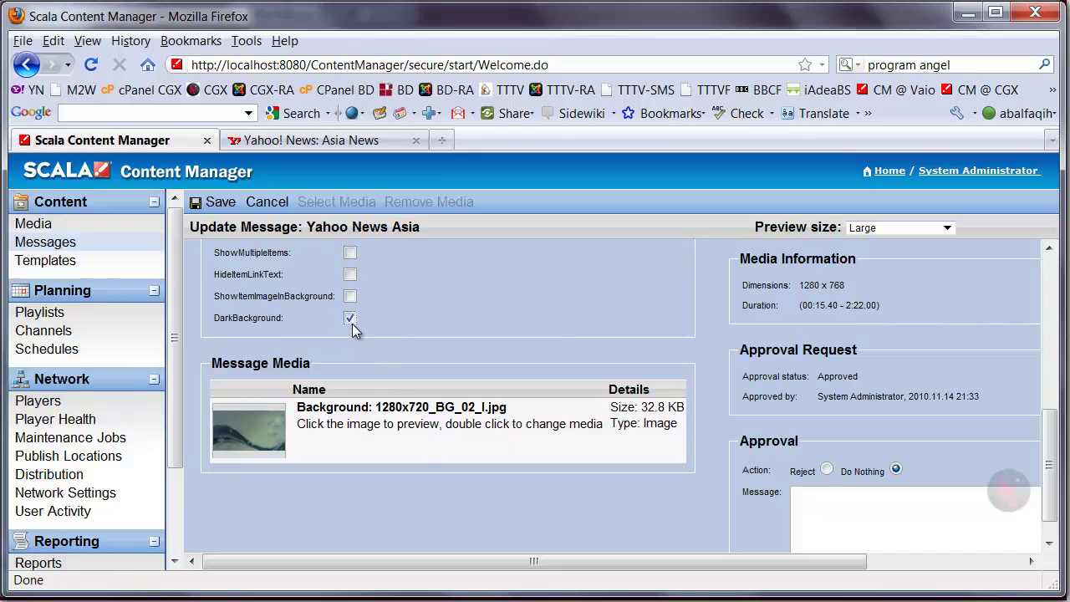
click(219, 204)
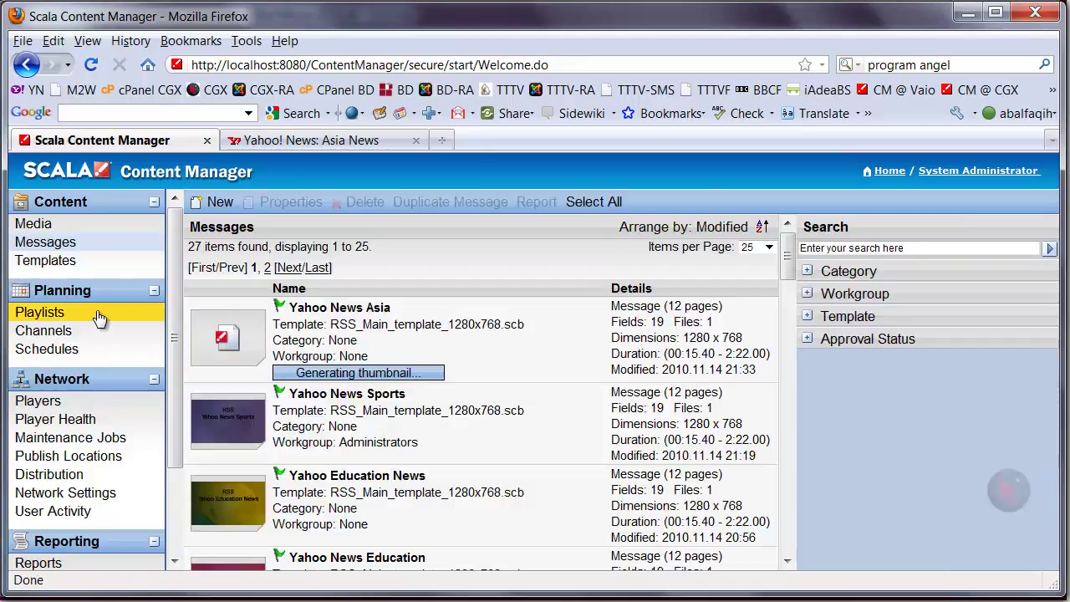
Add the Yahoo News Asia message as the first item of the Yahoo News 1280x704 playlist and save the playlist.
click(99, 319)
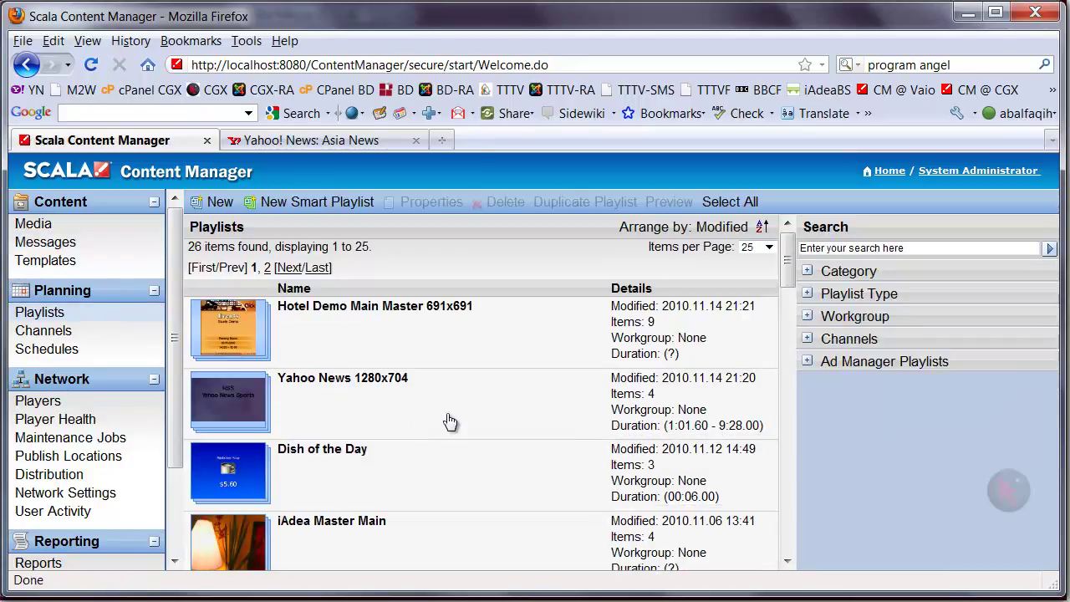
double_click(251, 399)
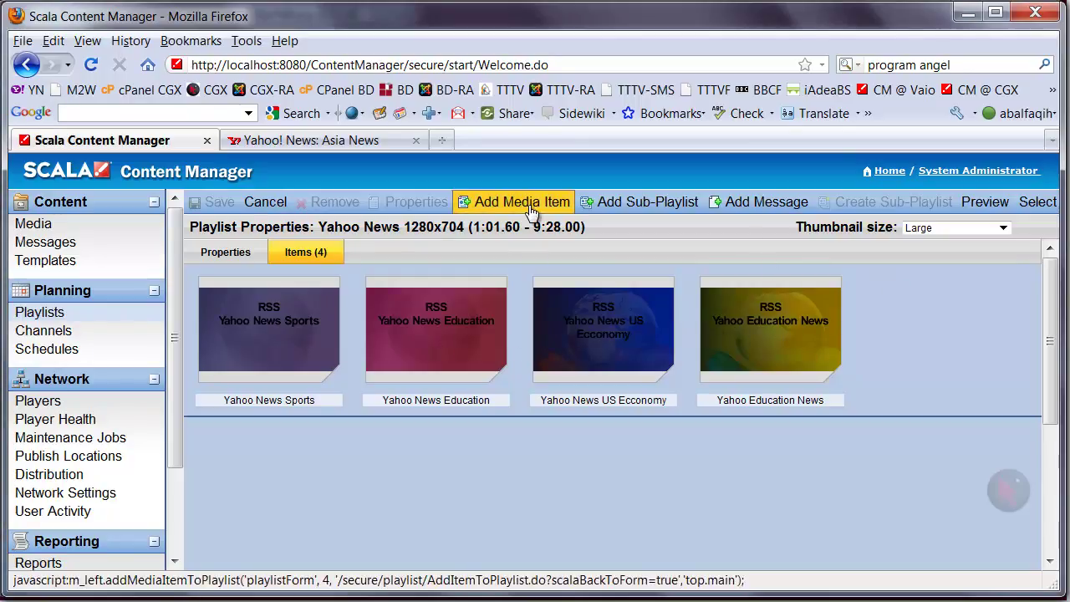
click(764, 202)
double_click(266, 334)
drag(912, 346, 370, 359)
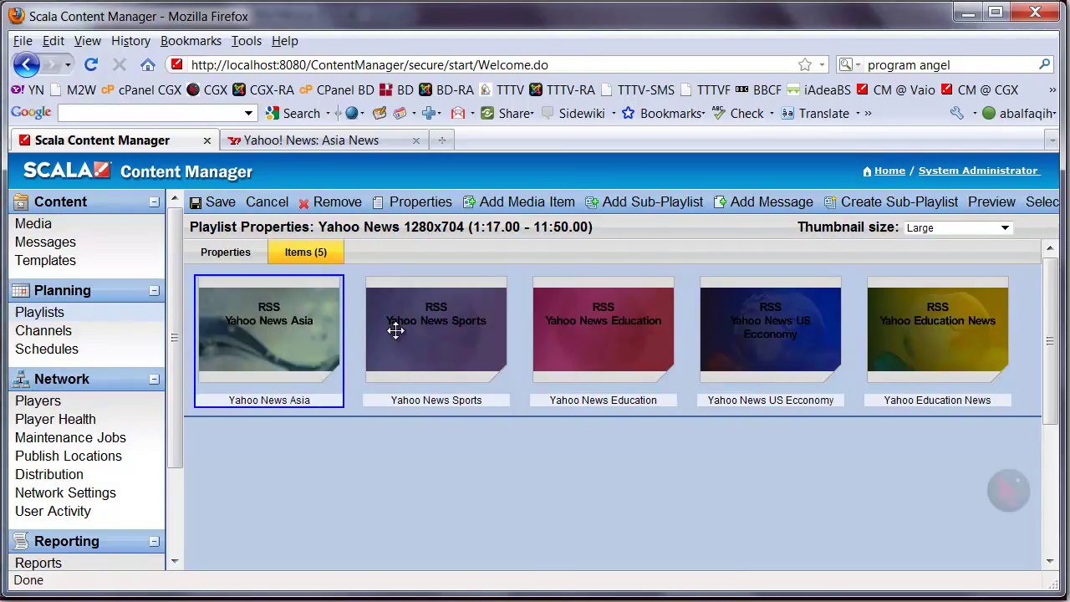
click(220, 203)
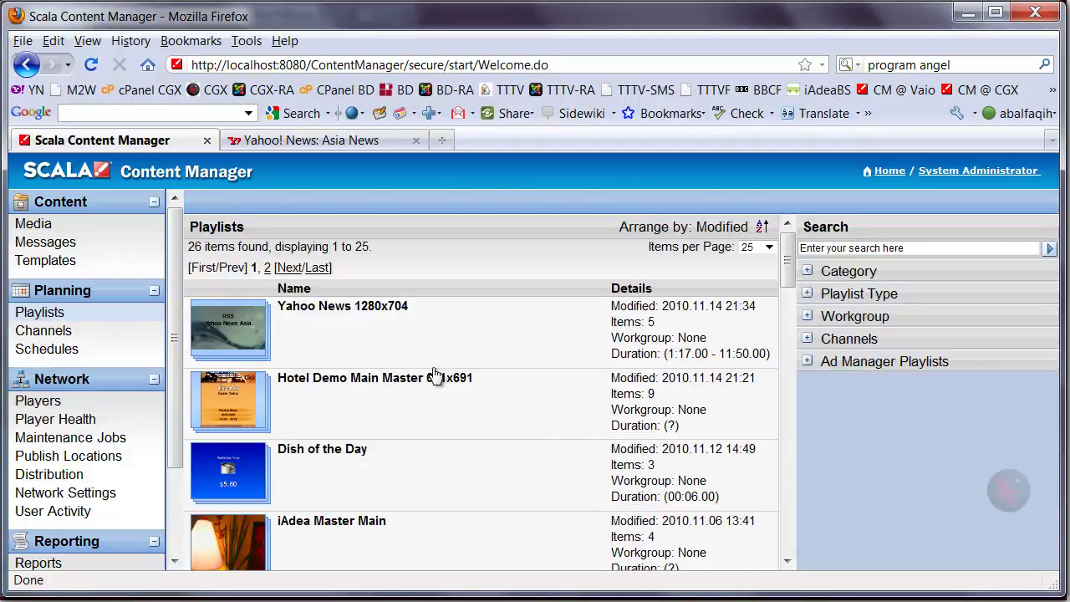
Review the scheduling of the first Yahoo News 1280x704 sub-playlist in Hotel Demo Main Master 691x691 and save the master playlist.
click(255, 425)
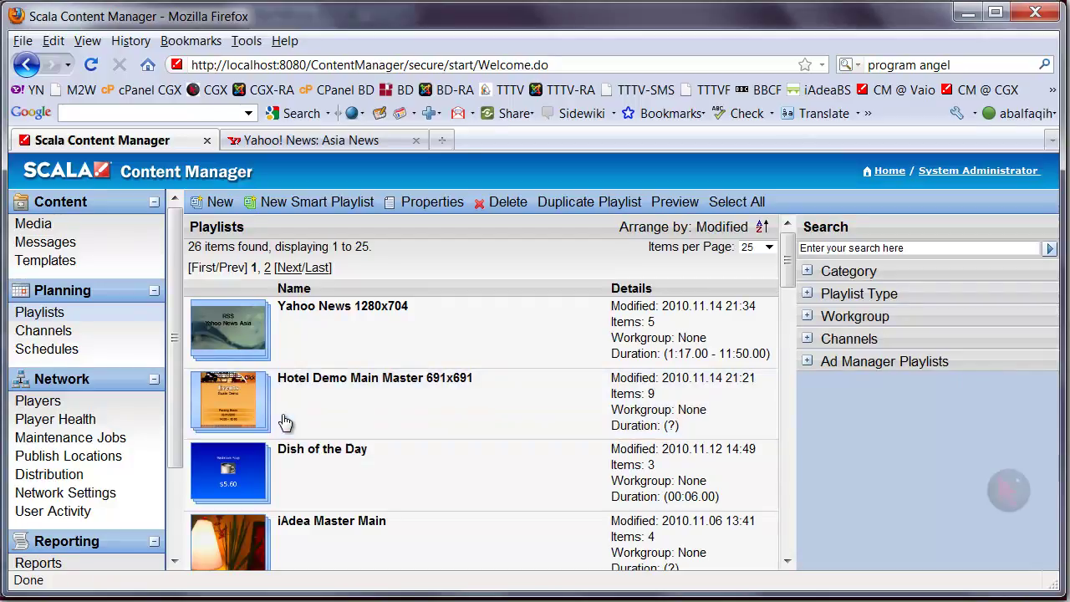
double_click(285, 422)
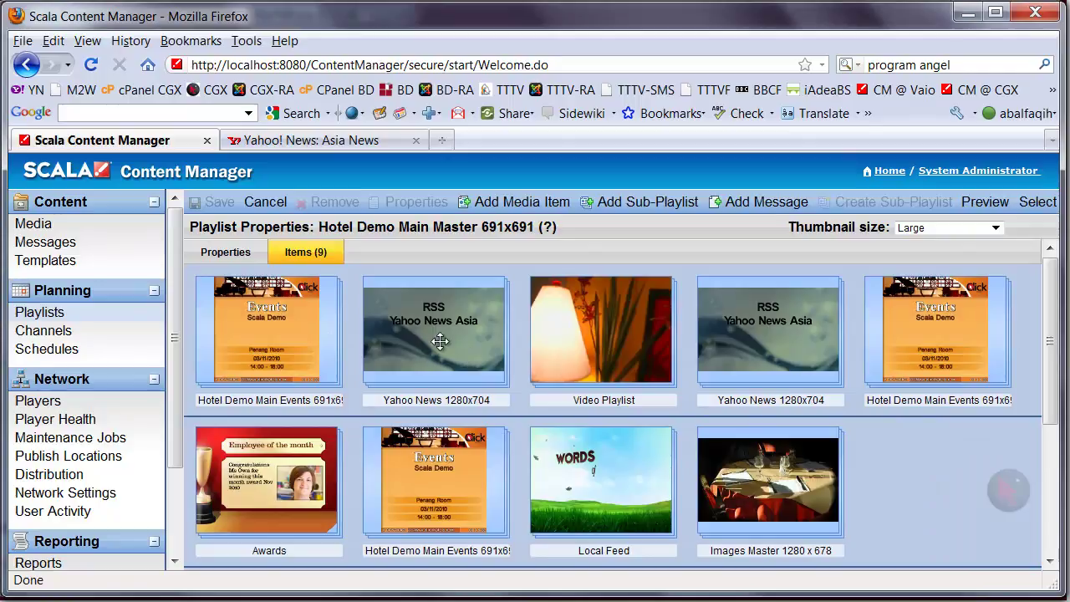
double_click(458, 337)
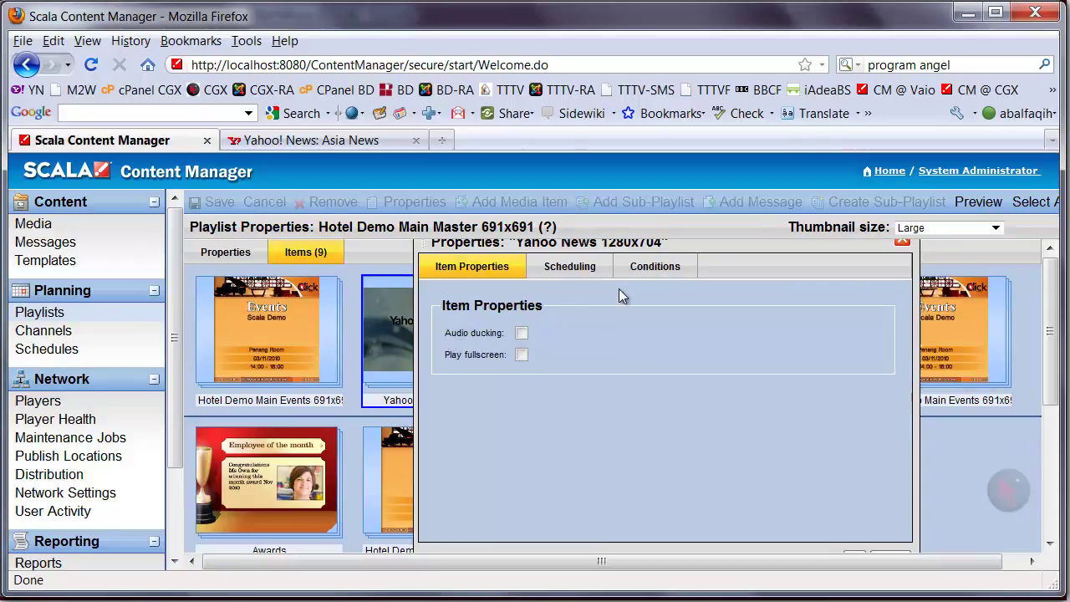
click(576, 268)
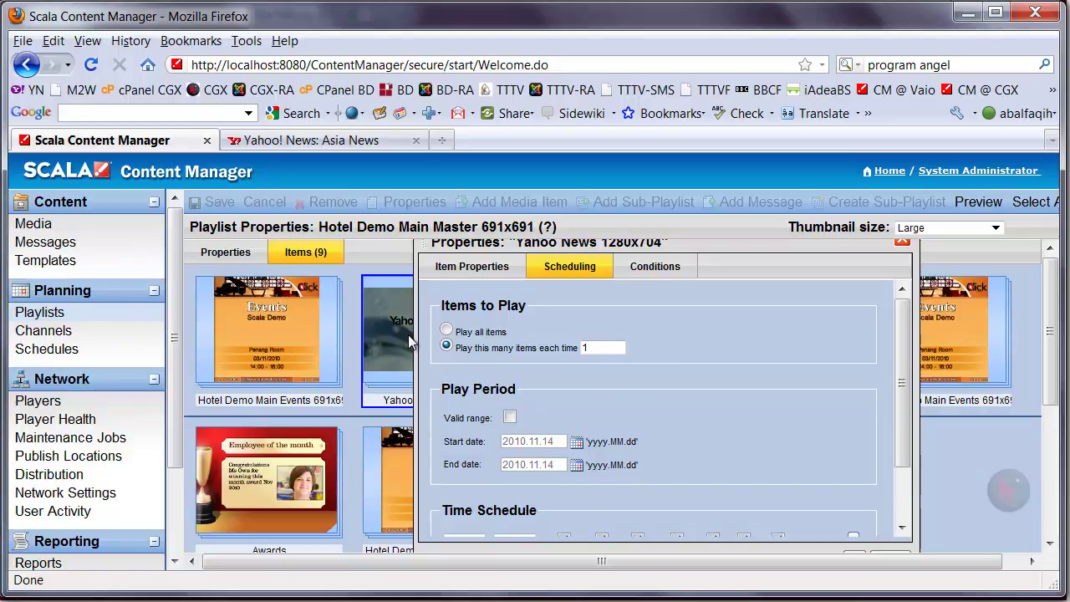
drag(750, 249, 828, 389)
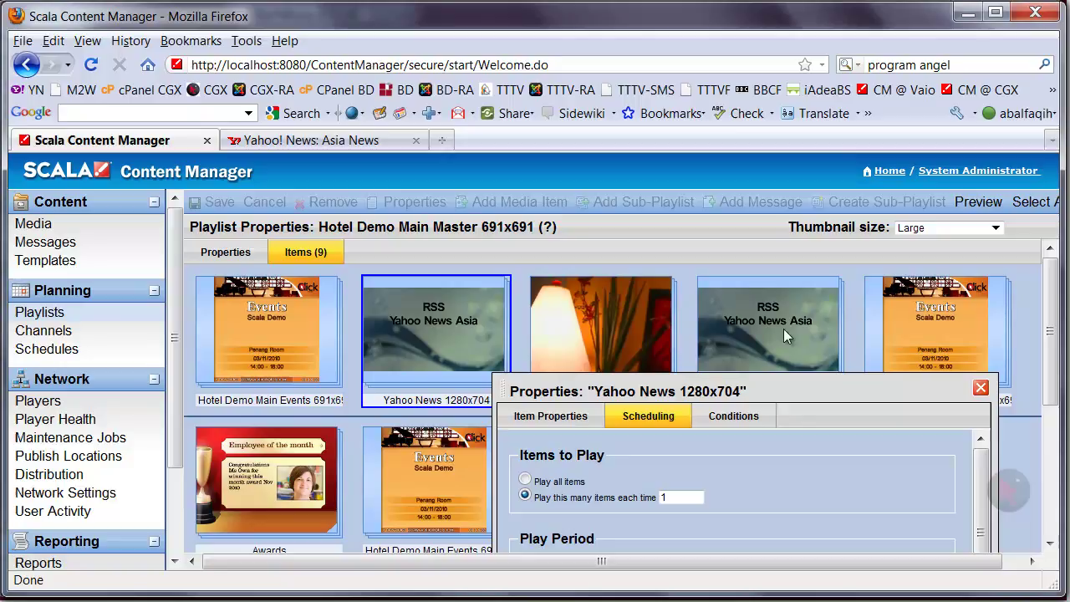
drag(783, 390, 813, 256)
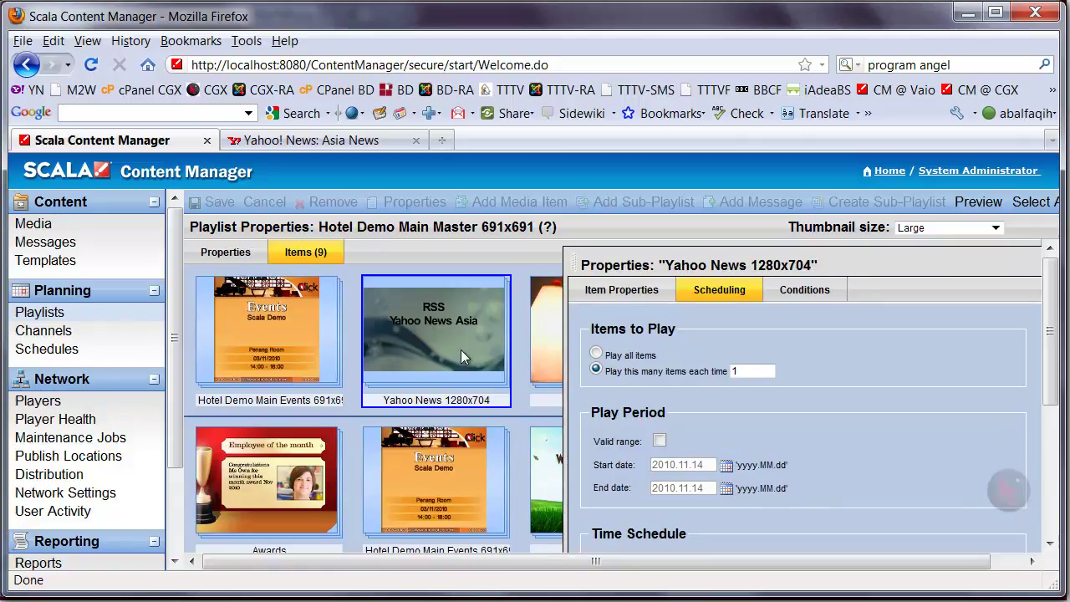
drag(669, 264, 582, 252)
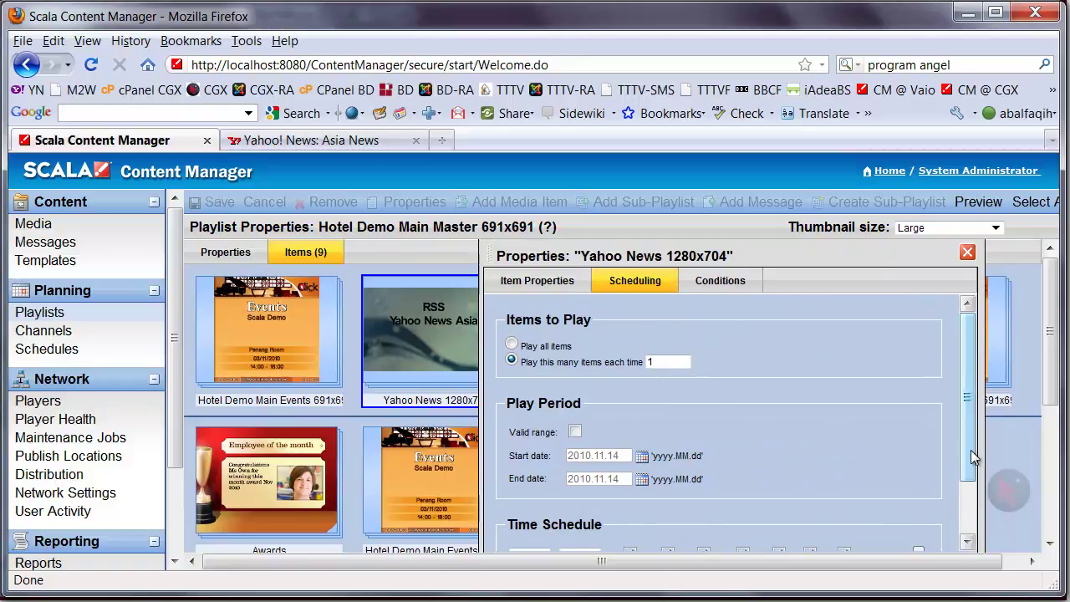
drag(970, 449, 972, 501)
scroll(1056, 367, down, 3)
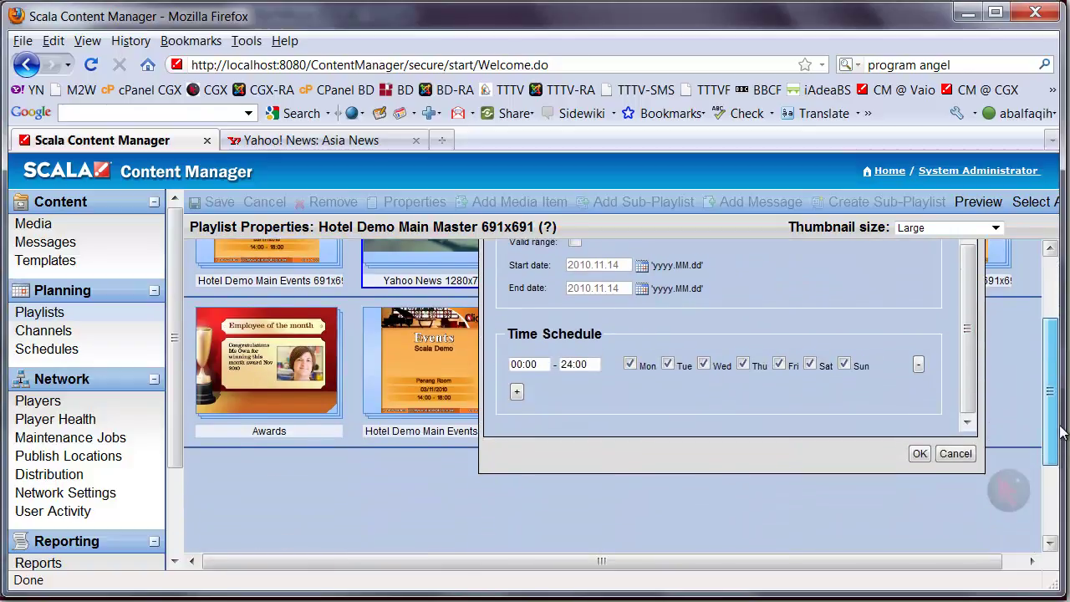
click(919, 451)
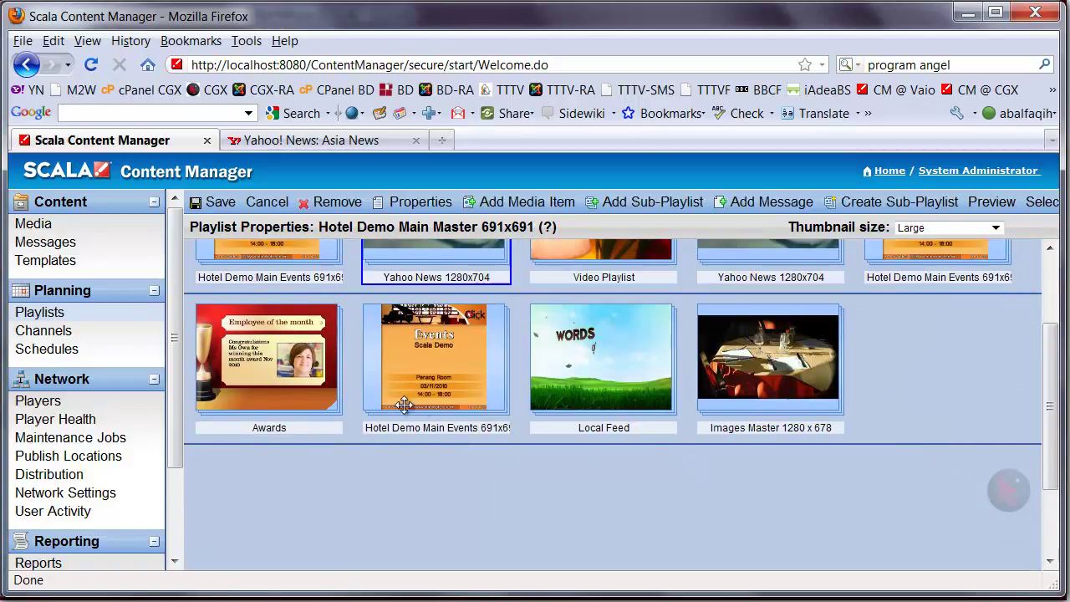
click(240, 209)
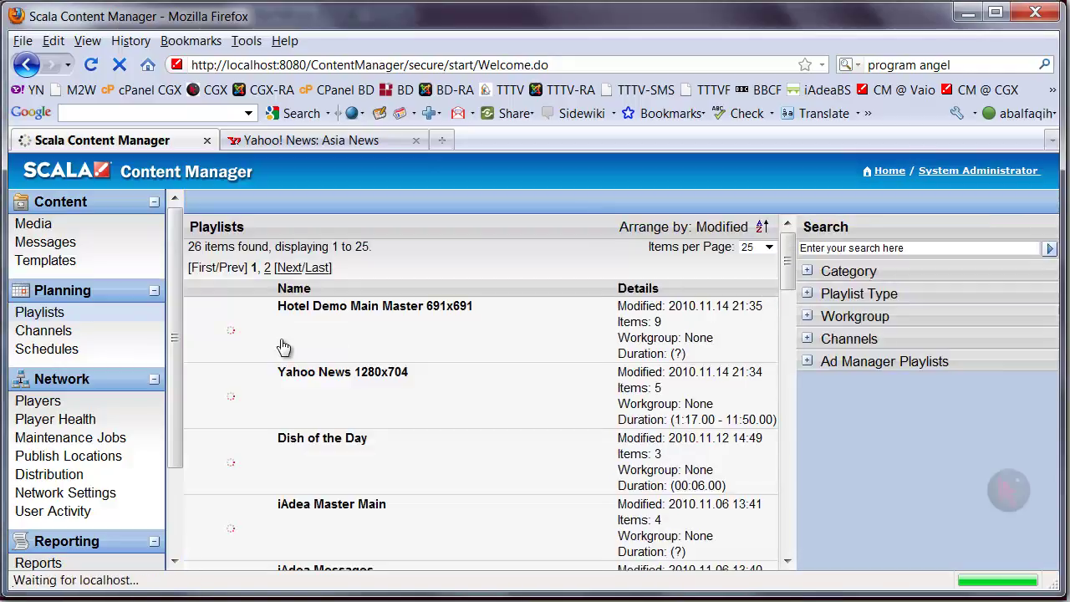
Synchronize the Sony Vaio player, sending the content immediately without inspecting the files.
click(47, 406)
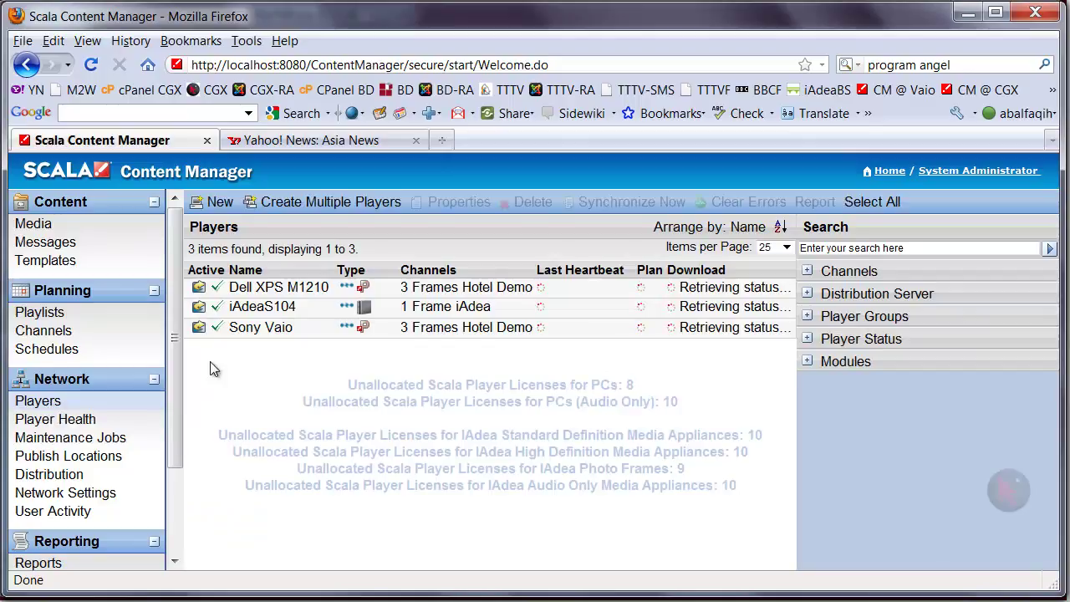
right_click(270, 330)
click(380, 373)
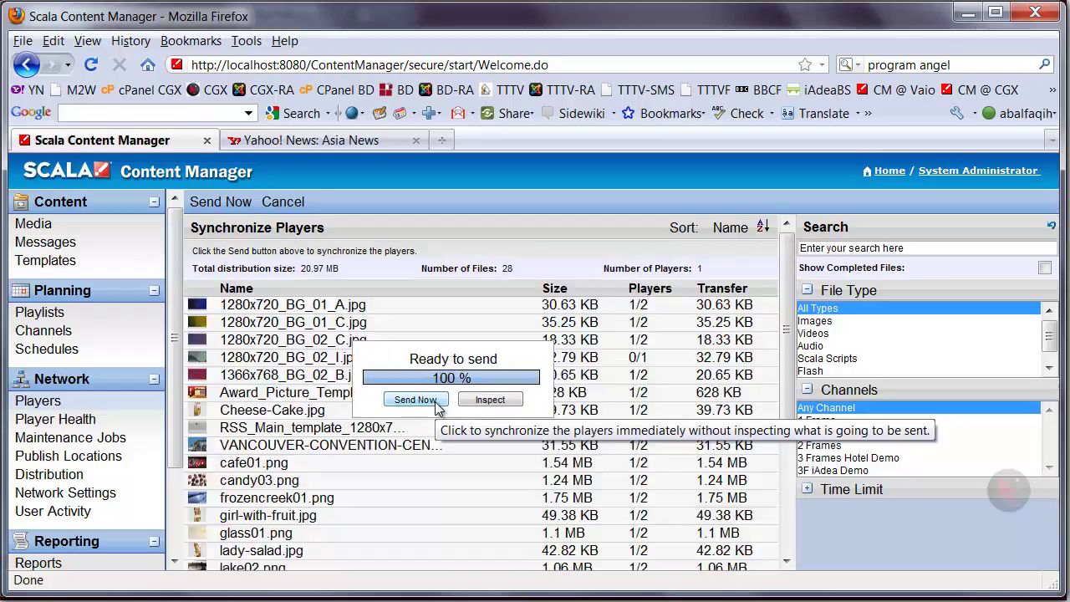
click(436, 403)
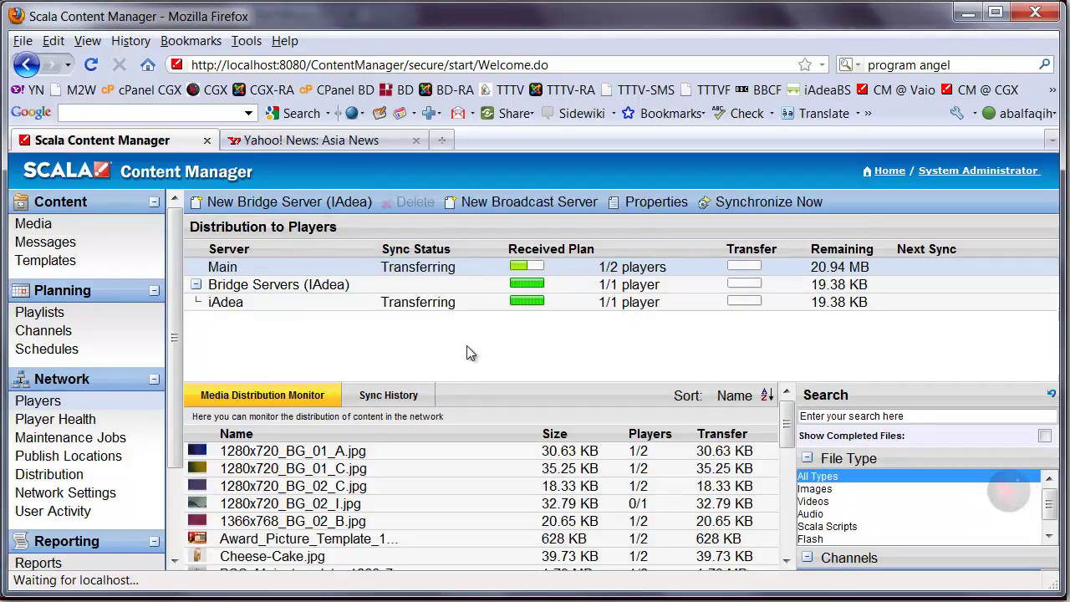